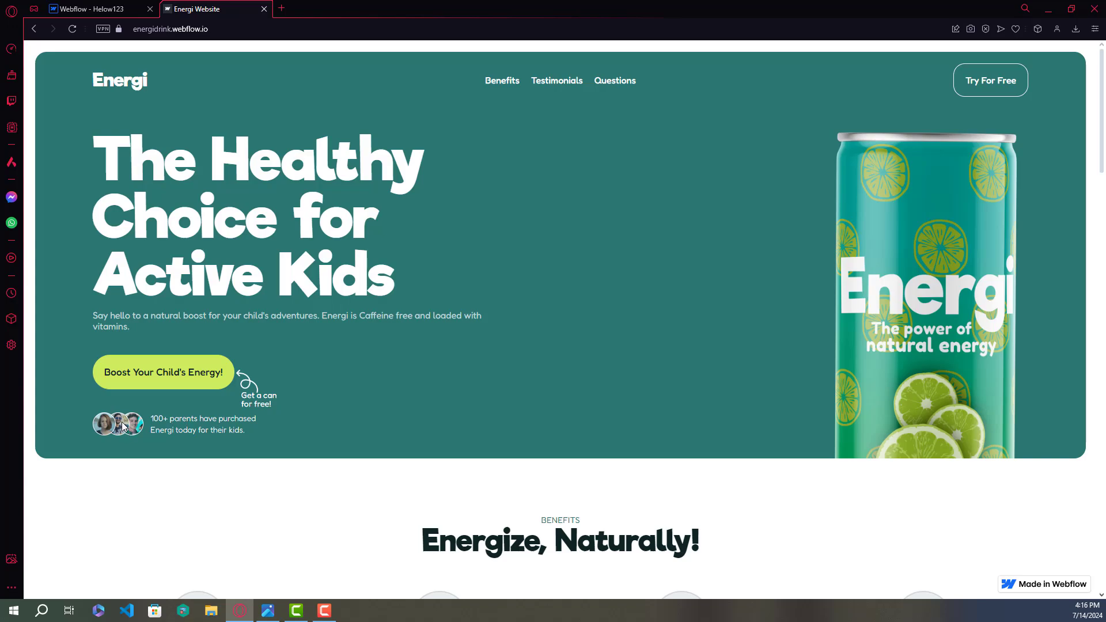
- Switch to the Webflow designer and add a Div Block inside hero-content-wrapper
left_click(95, 10)
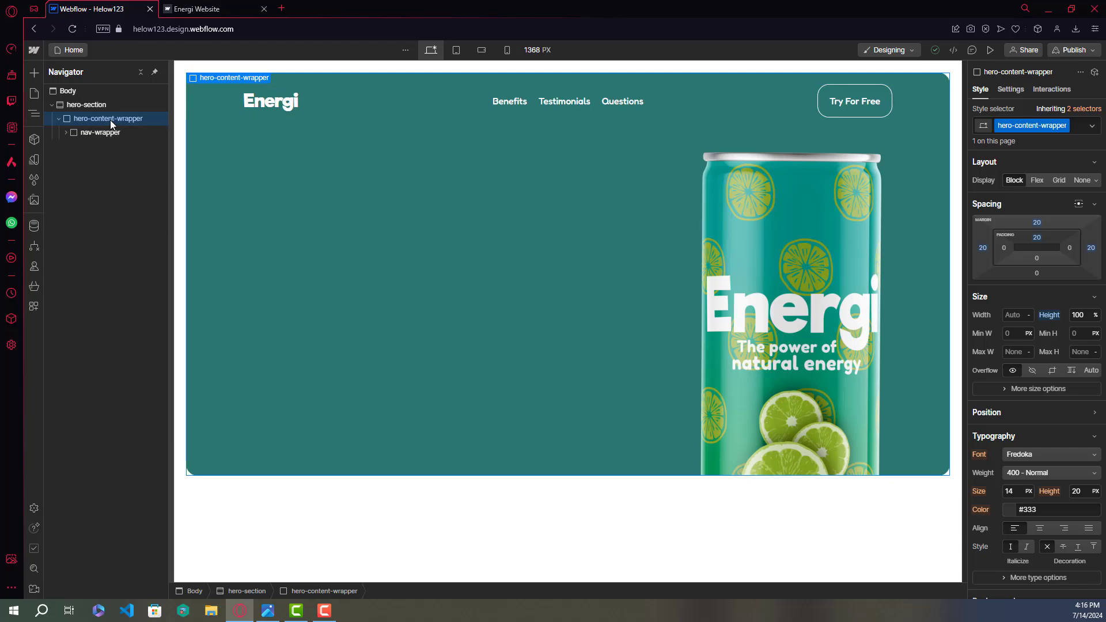
key("ctrl+k")
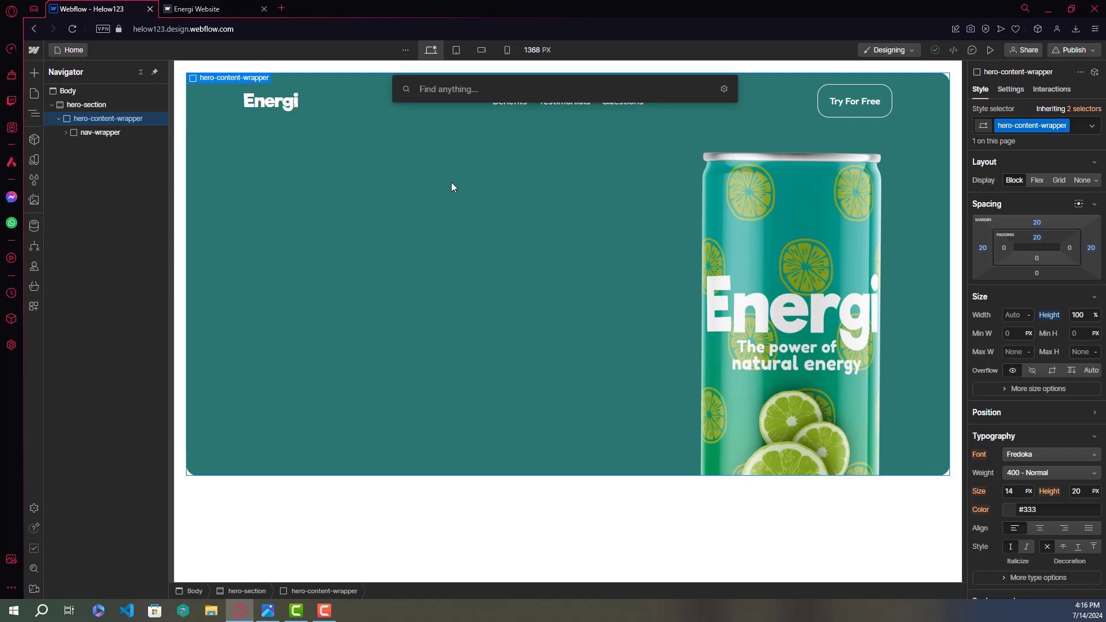
type("div")
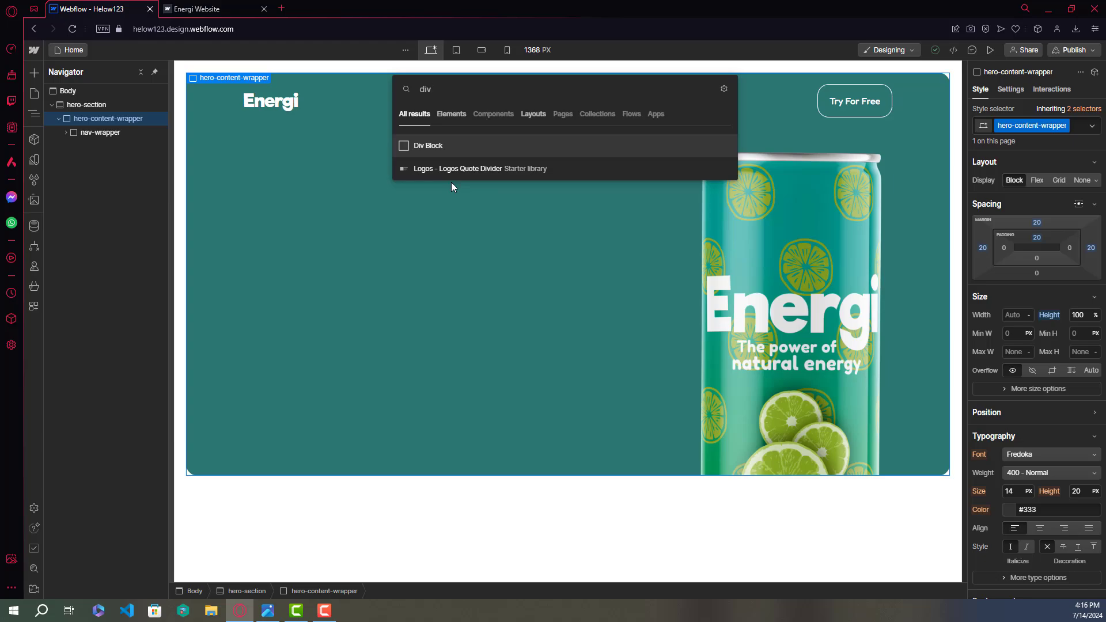
key("Return")
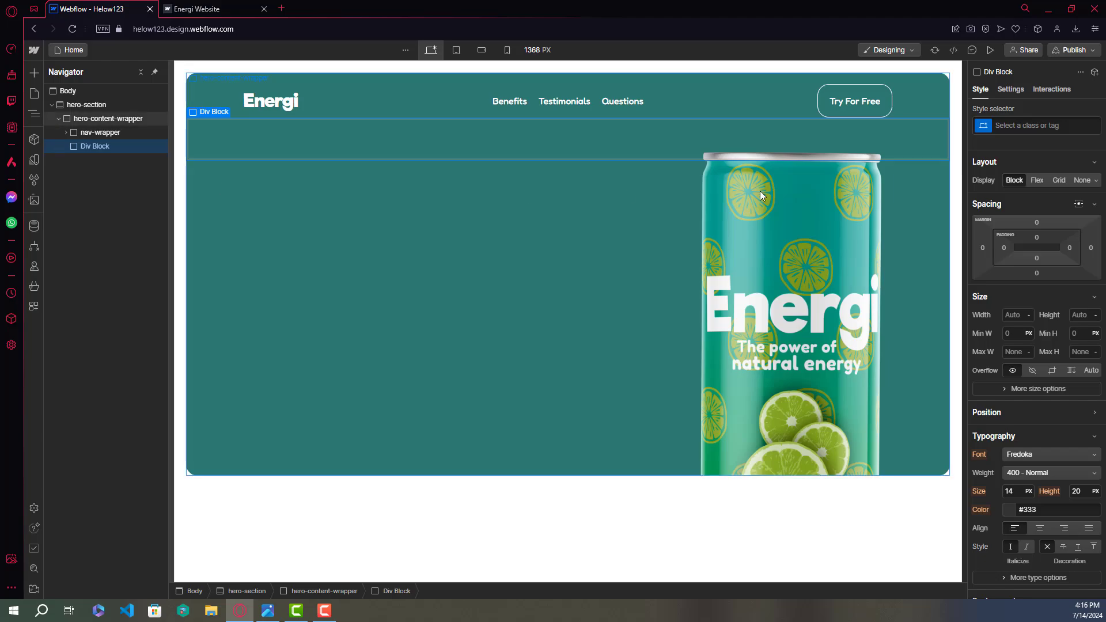
- Give the new div block the class hero-content-text-wrapper
left_click(1023, 128)
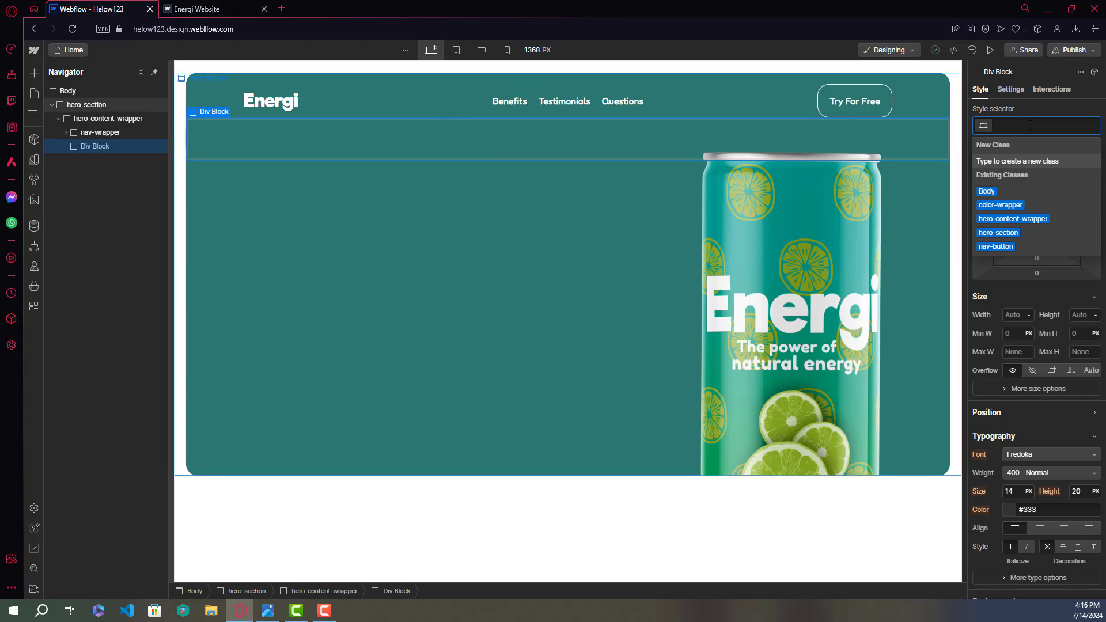
type("h")
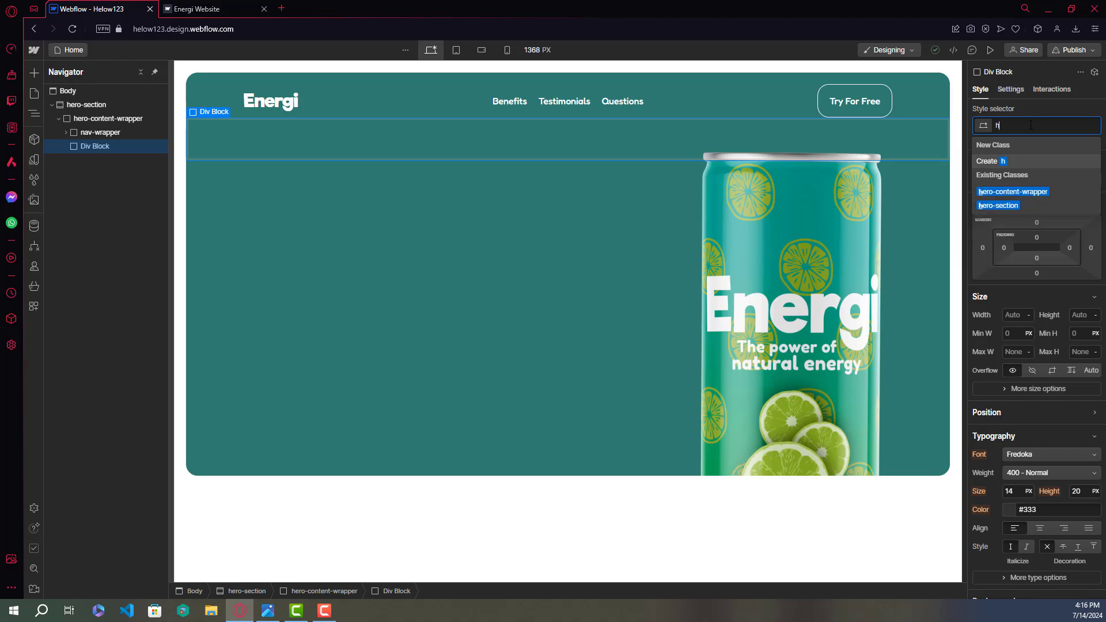
type("ero-")
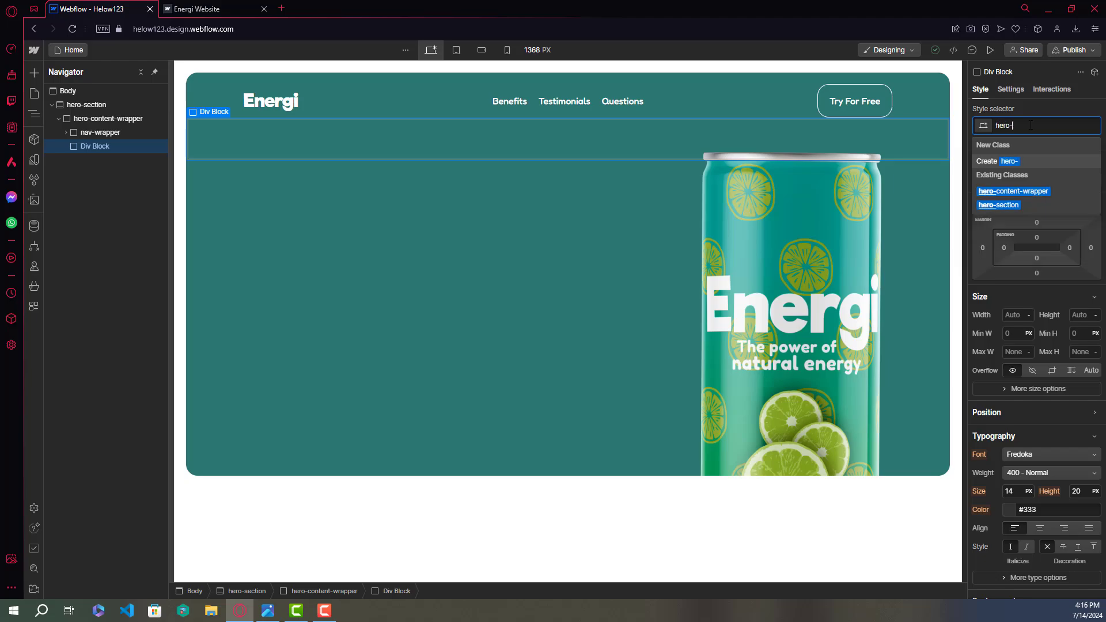
type("conte")
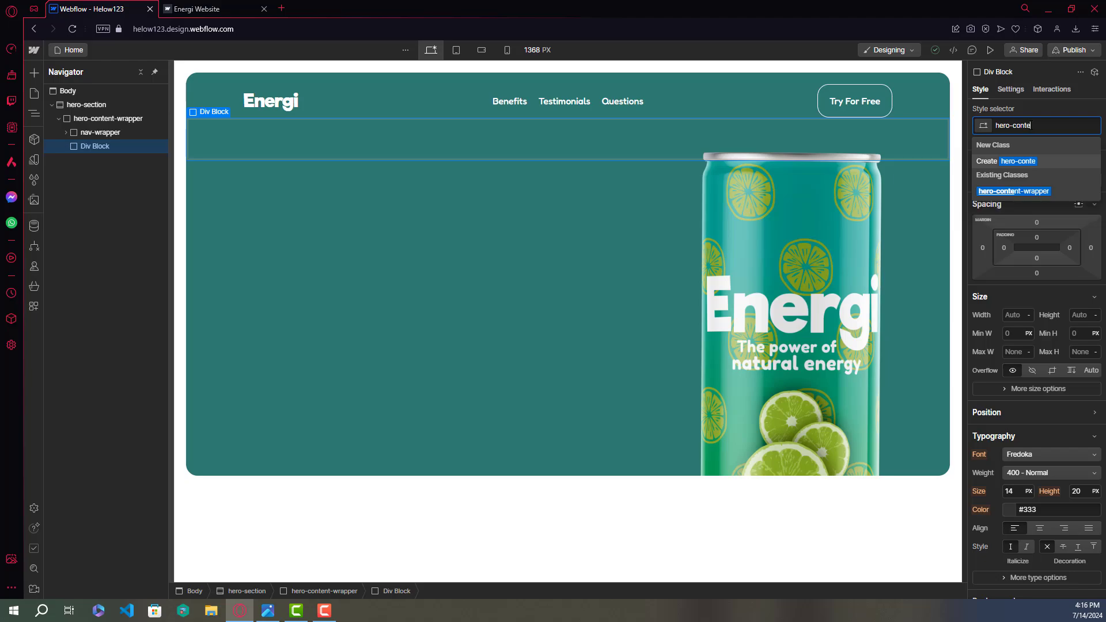
type("nt-text")
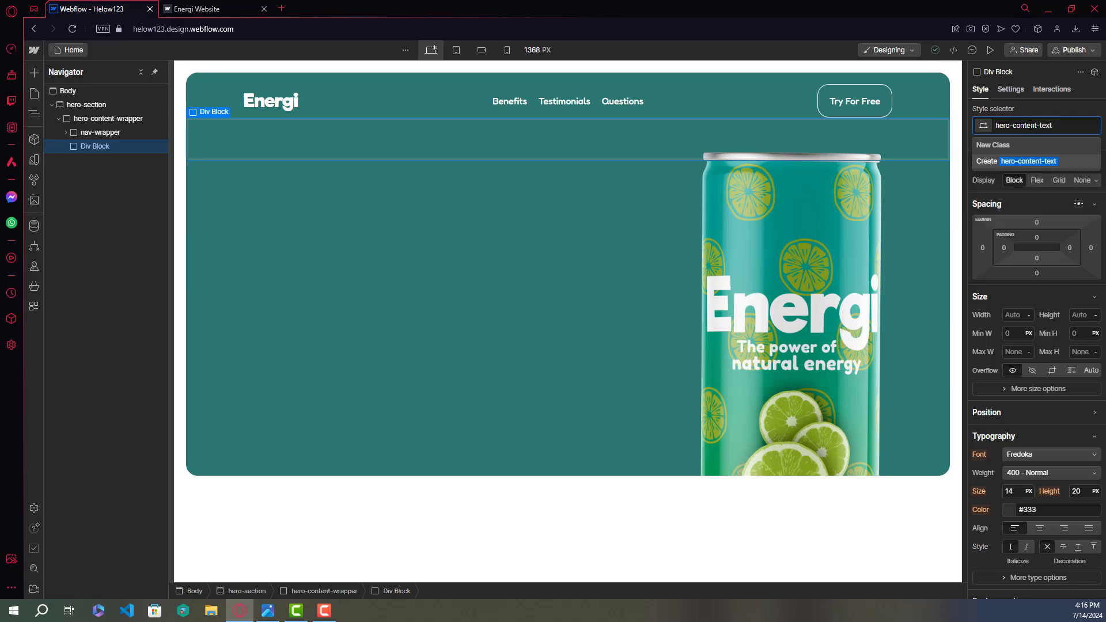
type("-wrapper")
key("ctrl+a")
key("BackSpace")
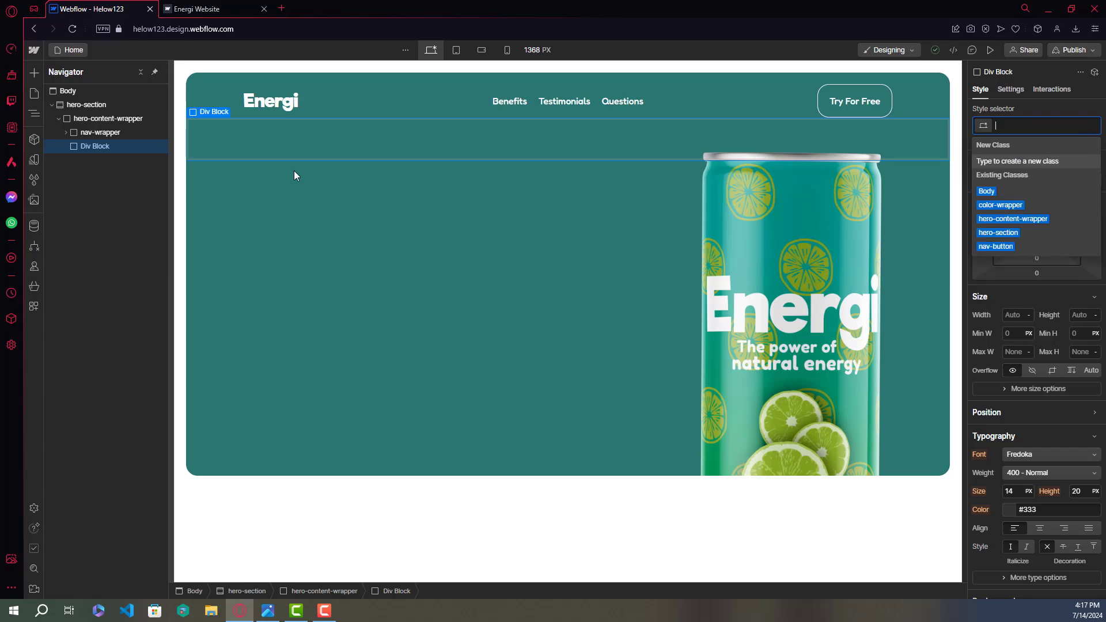
key("ctrl+z")
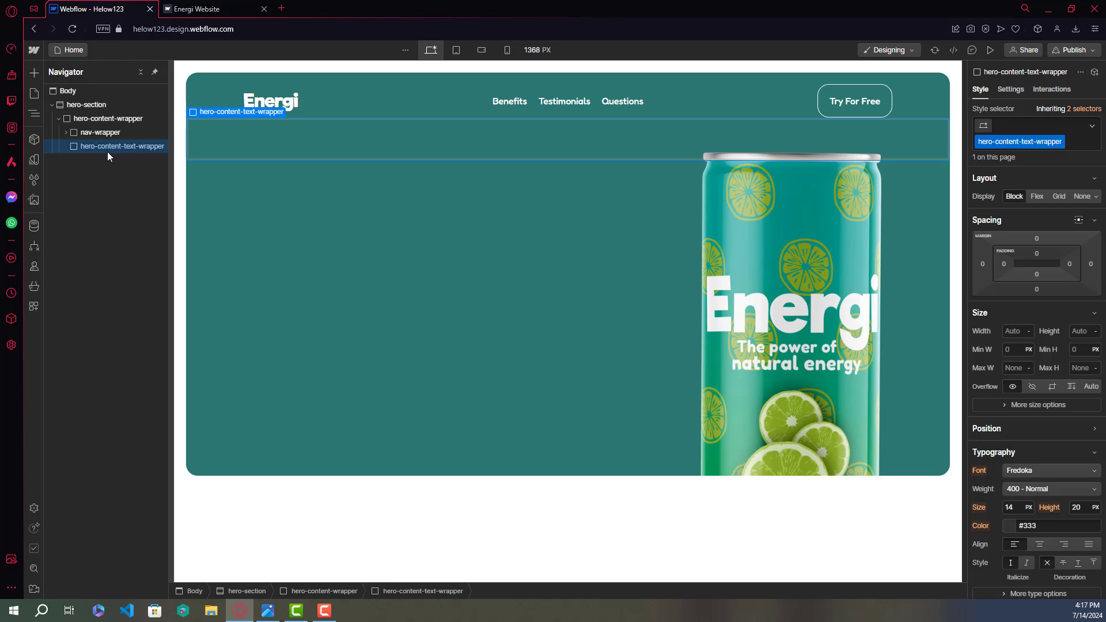
- Check the hero layout on the Energi reference site and add an H1 heading inside hero-content-text-wrapper, keeping its default settings
left_click(207, 9)
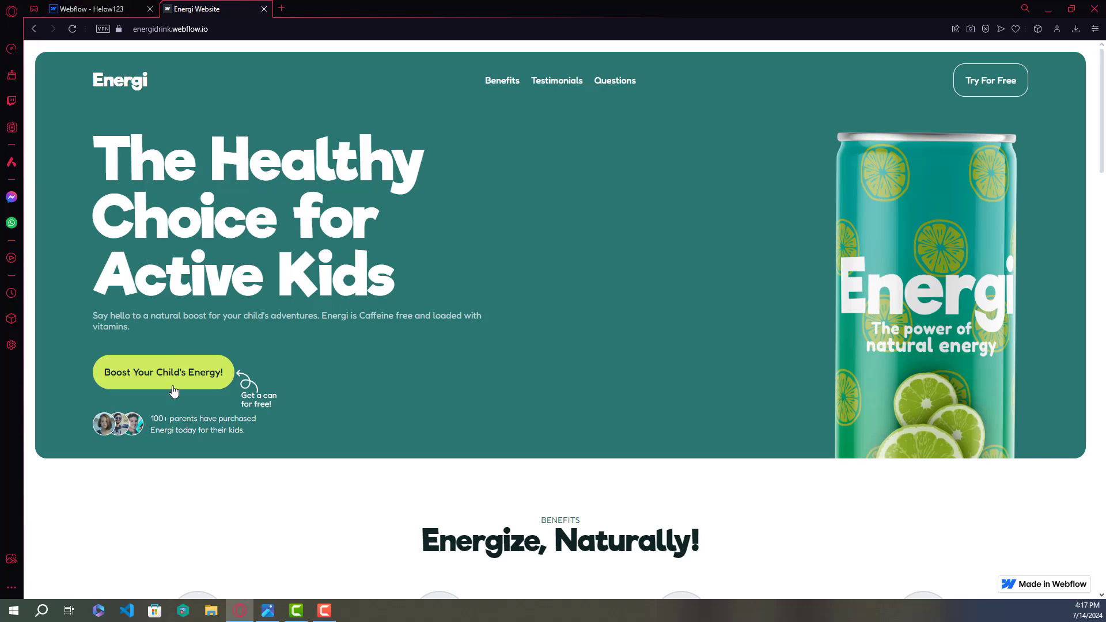
left_click(115, 9)
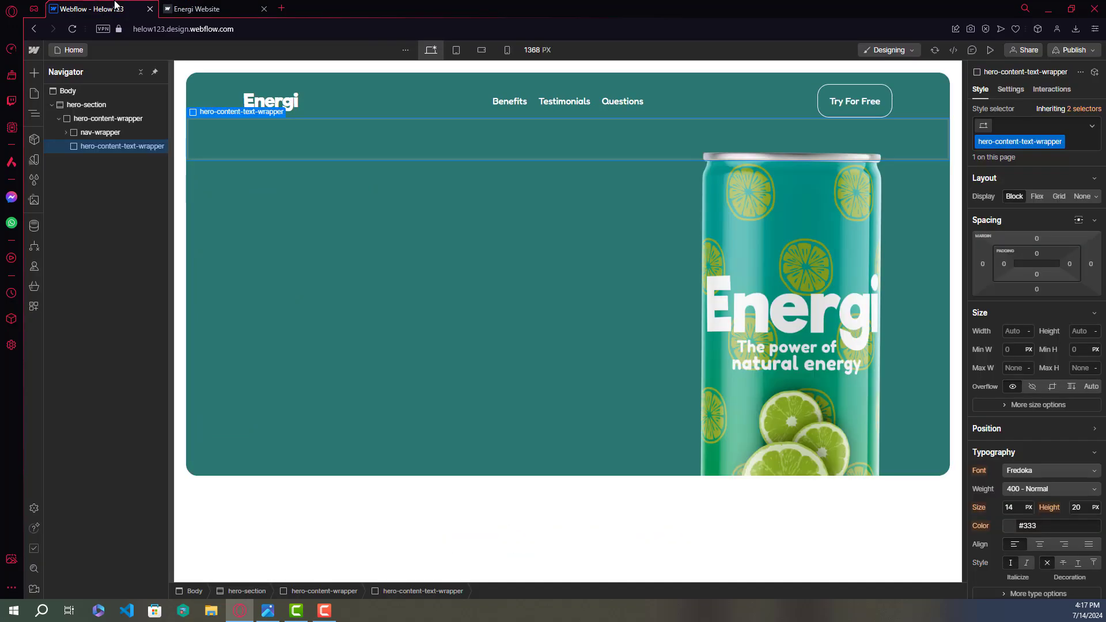
right_click(115, 150)
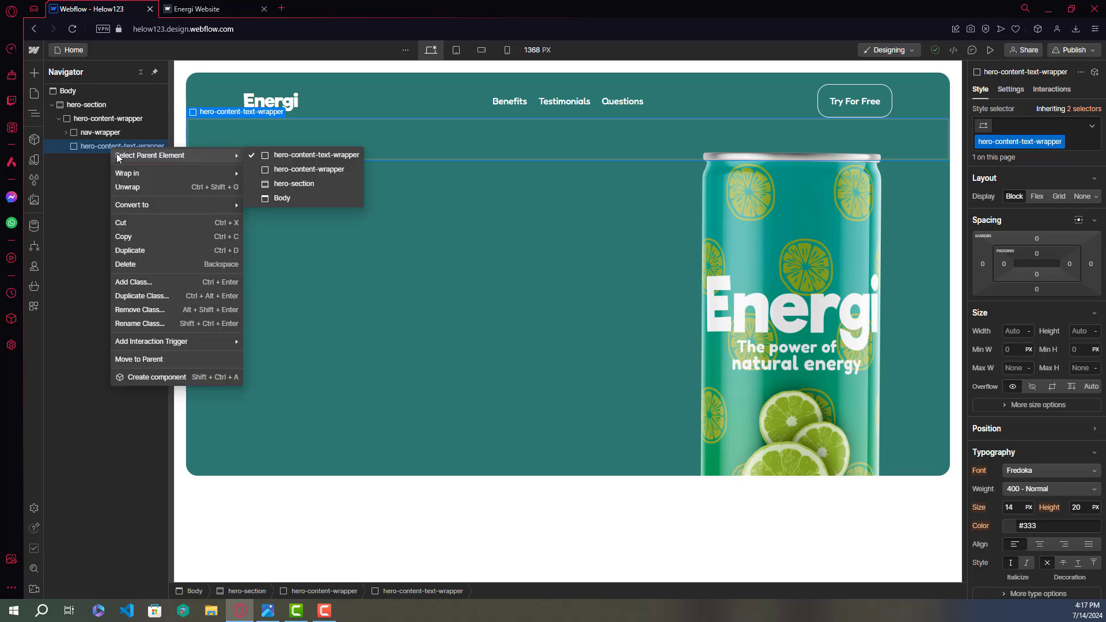
left_click(97, 158)
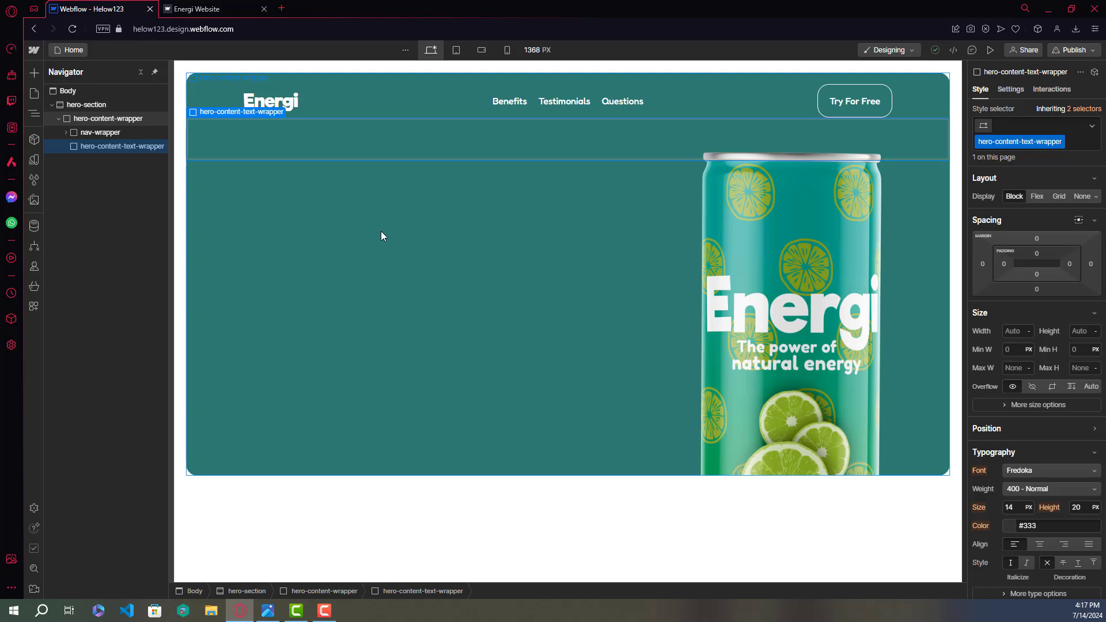
key("ctrl+k")
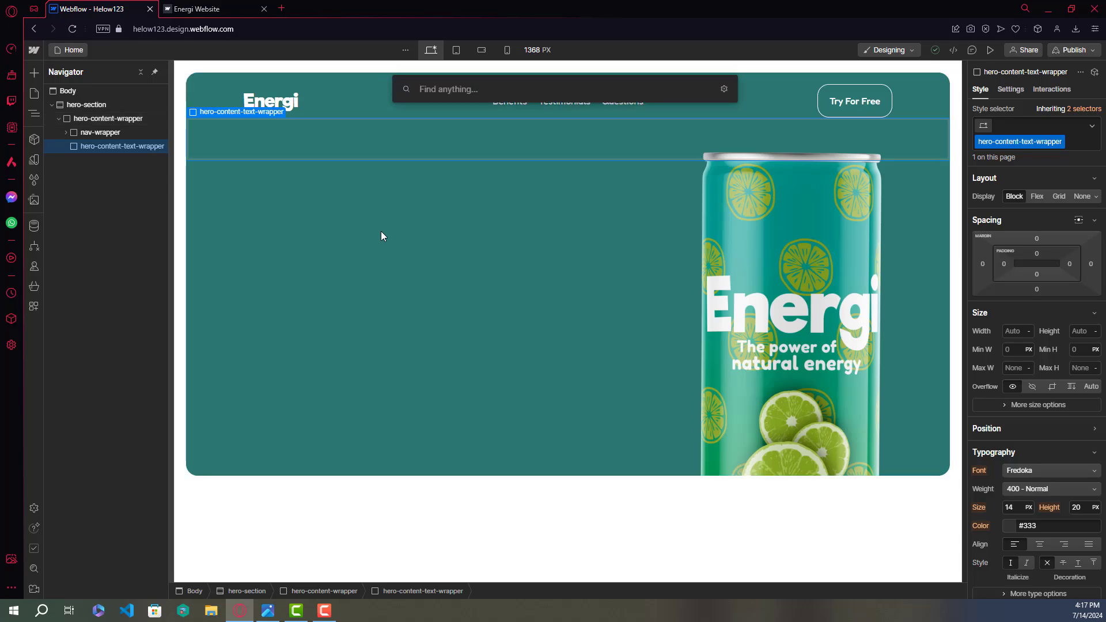
type("h1")
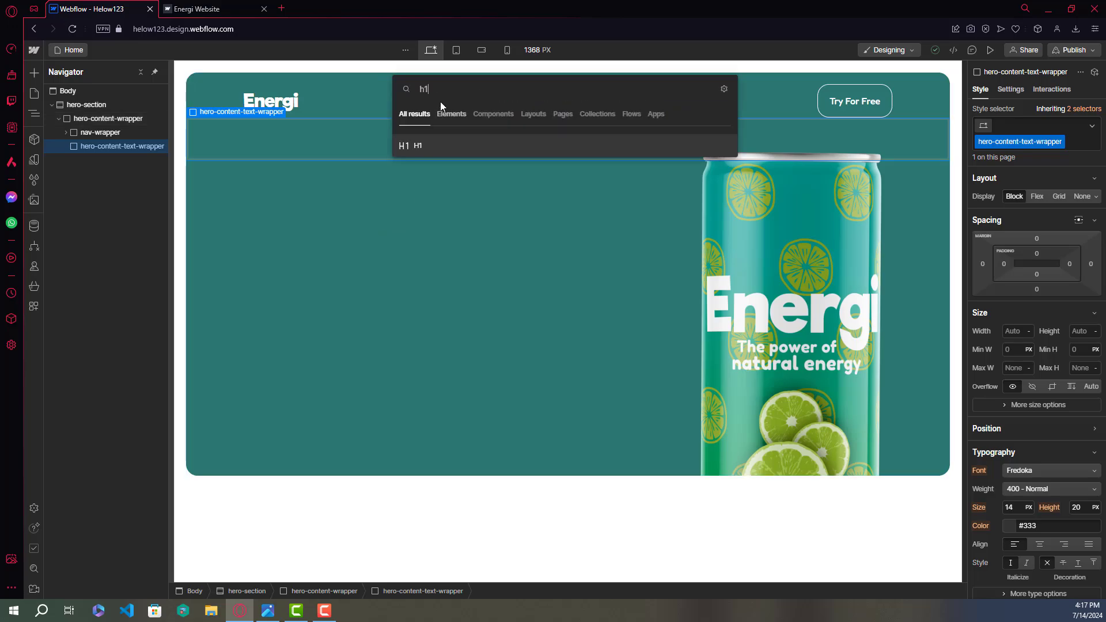
left_click(426, 146)
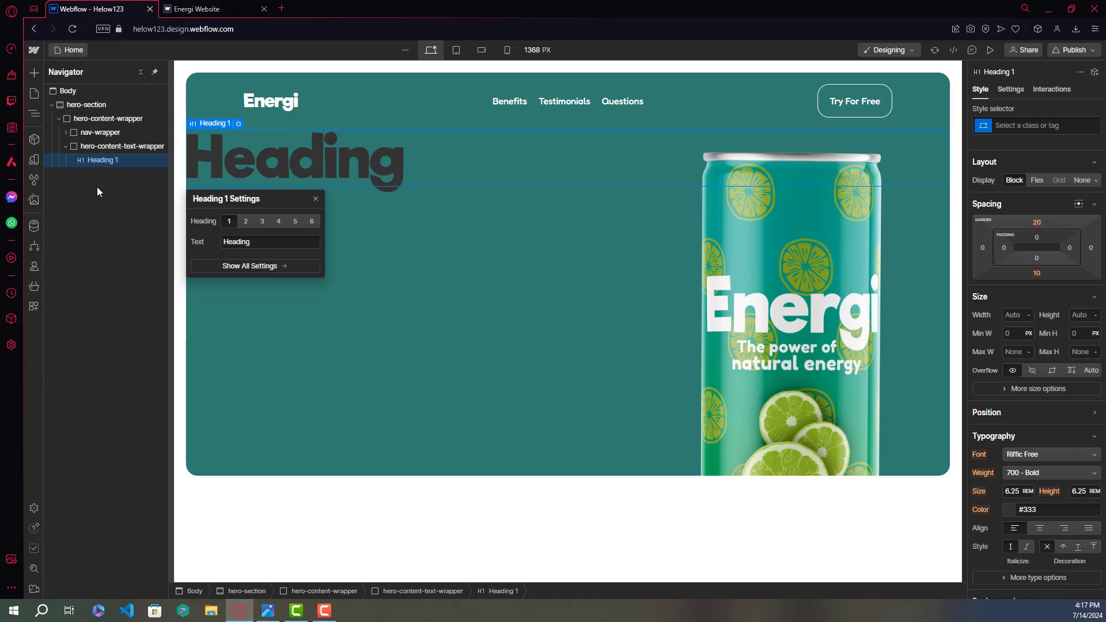
left_click(316, 199)
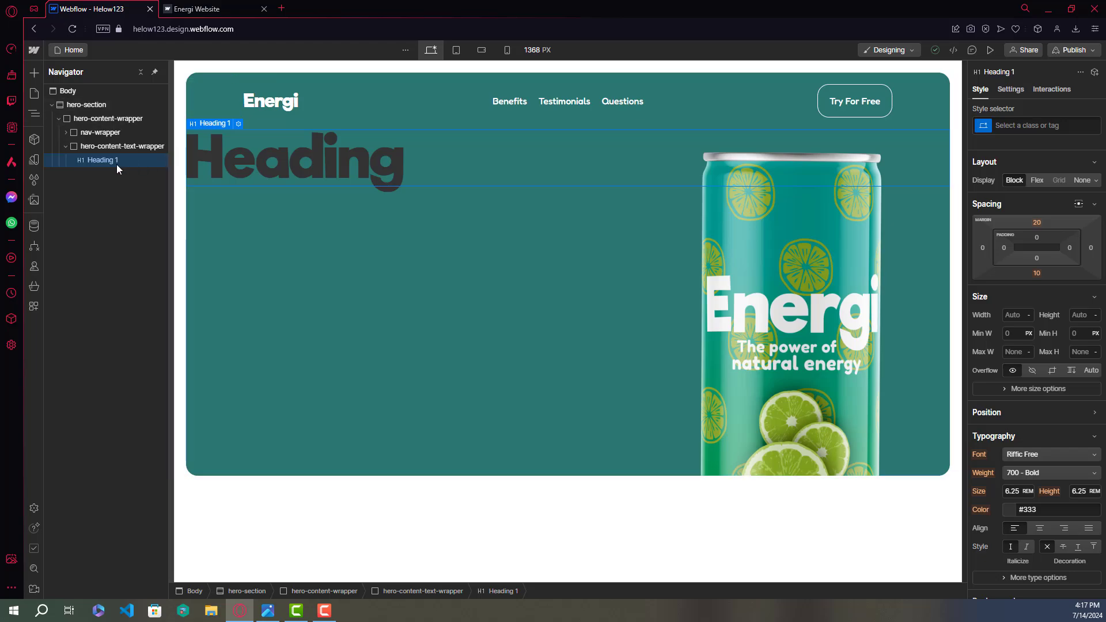
- Assign the new class not-healthy-heading to the H1 heading
left_click(1024, 125)
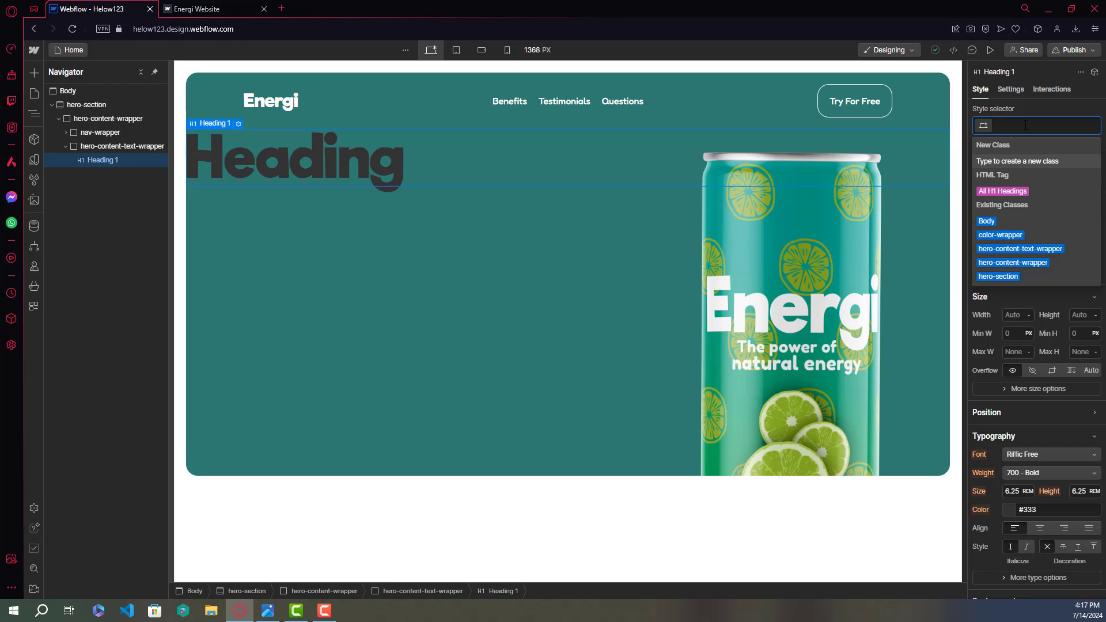
type("not")
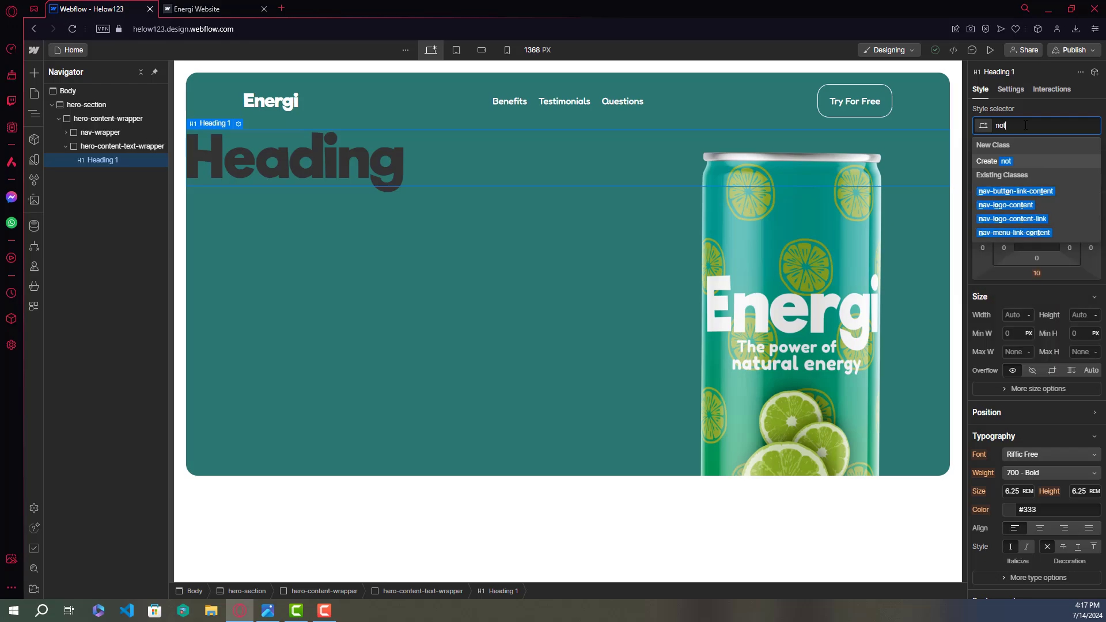
type("-head")
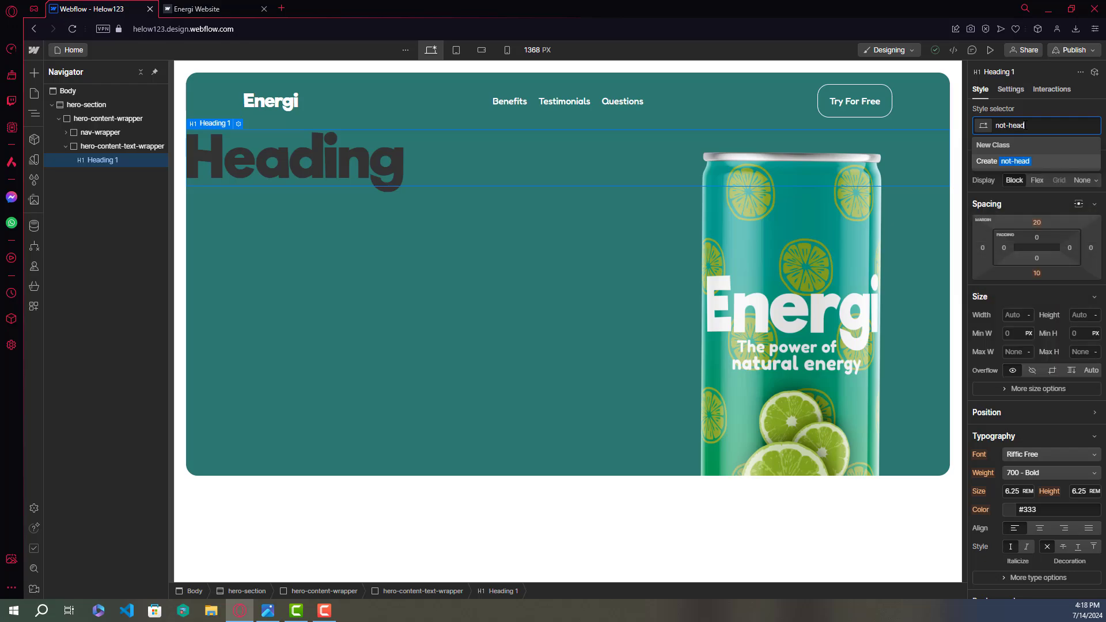
key("BackSpace")
type("lthy-heading")
key("ctrl+a")
key("BackSpace")
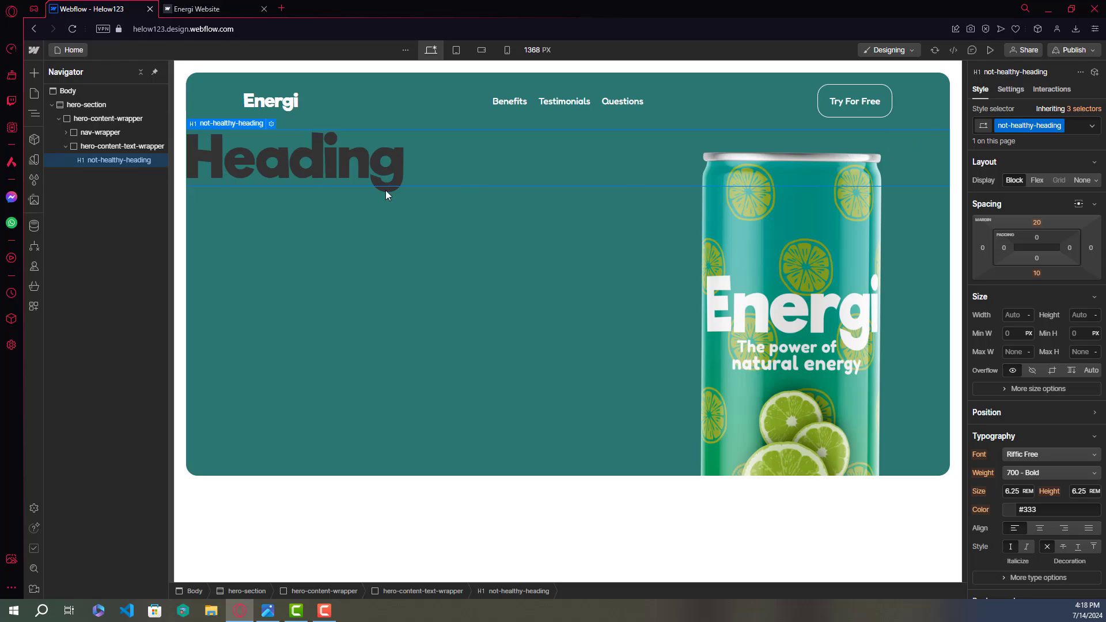
- Add a Text Block inside hero-content-text-wrapper below the heading
left_click(115, 147)
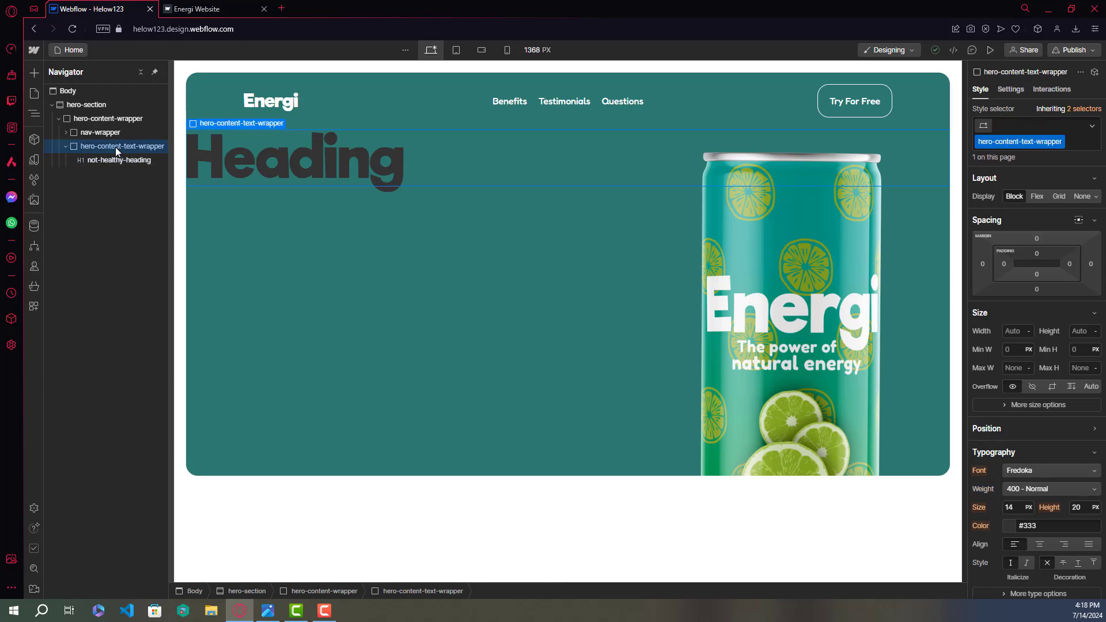
key("ctrl+e")
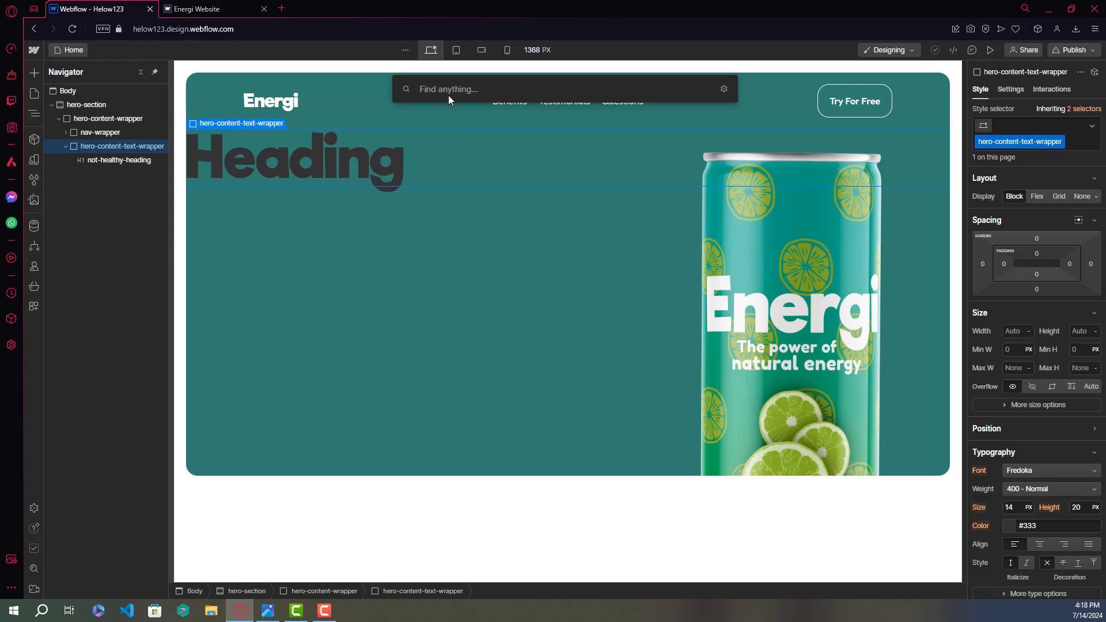
type("text")
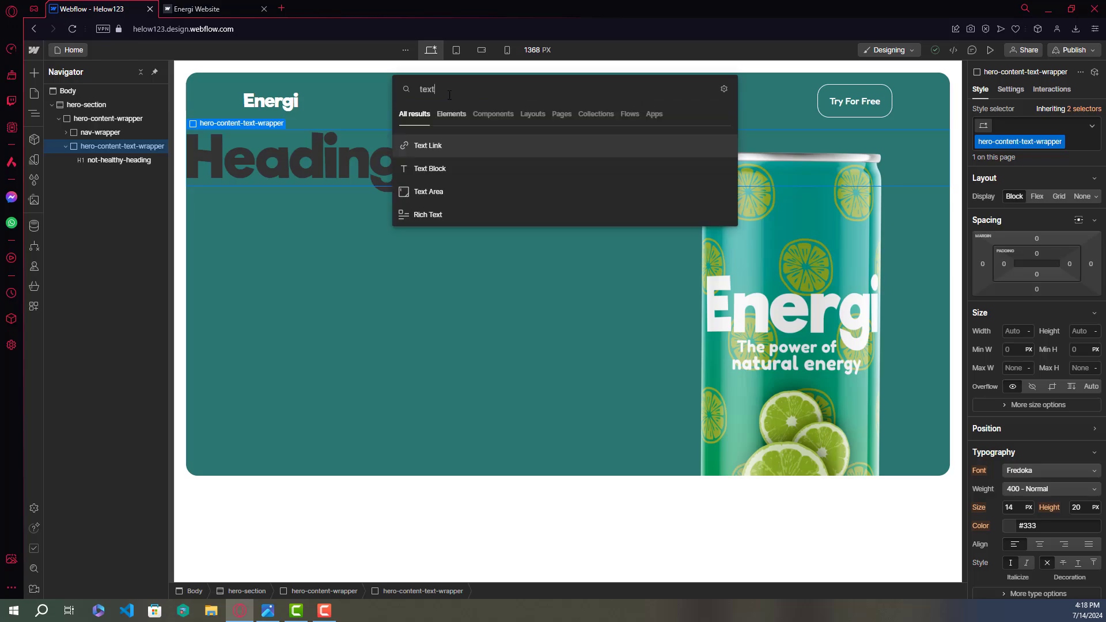
left_click(442, 172)
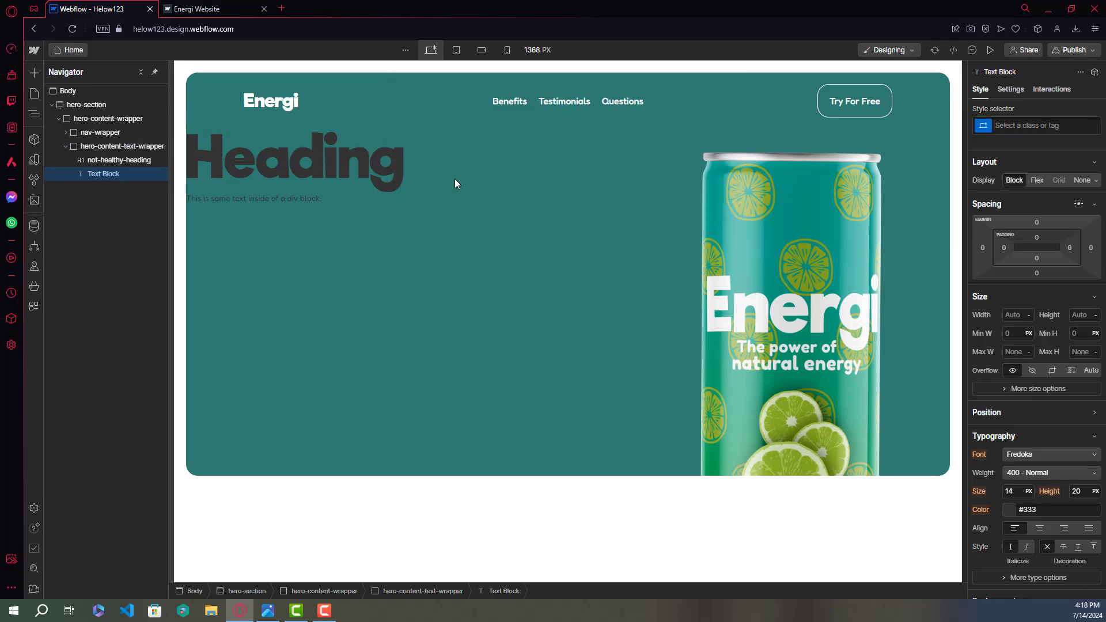
- Assign the new class not-healthy-text to the text block
left_click(1048, 126)
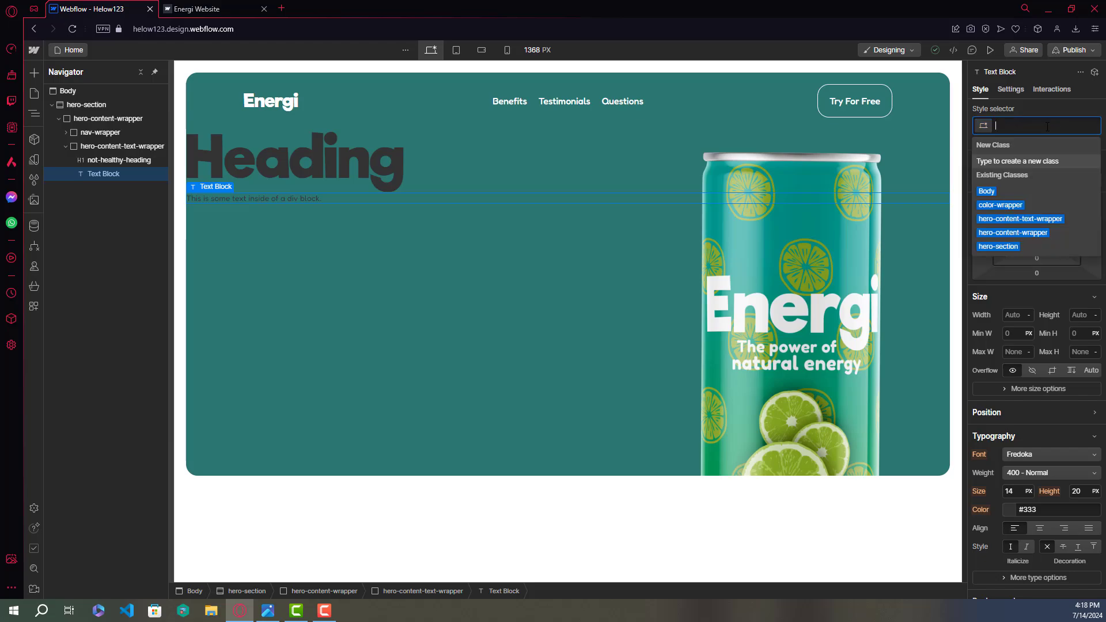
type("not-")
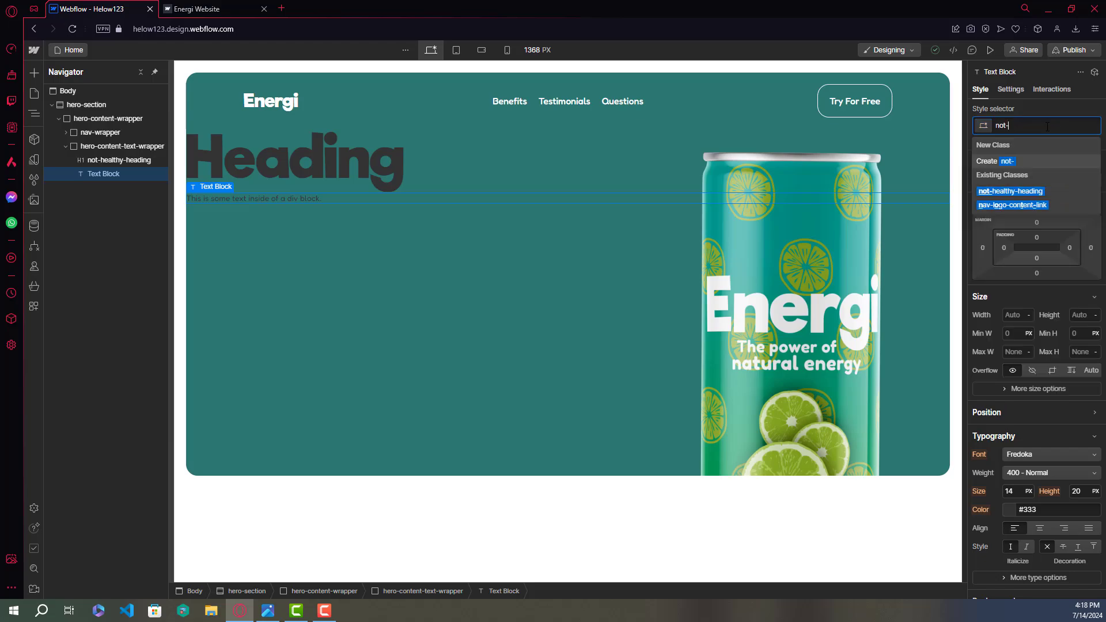
type("health")
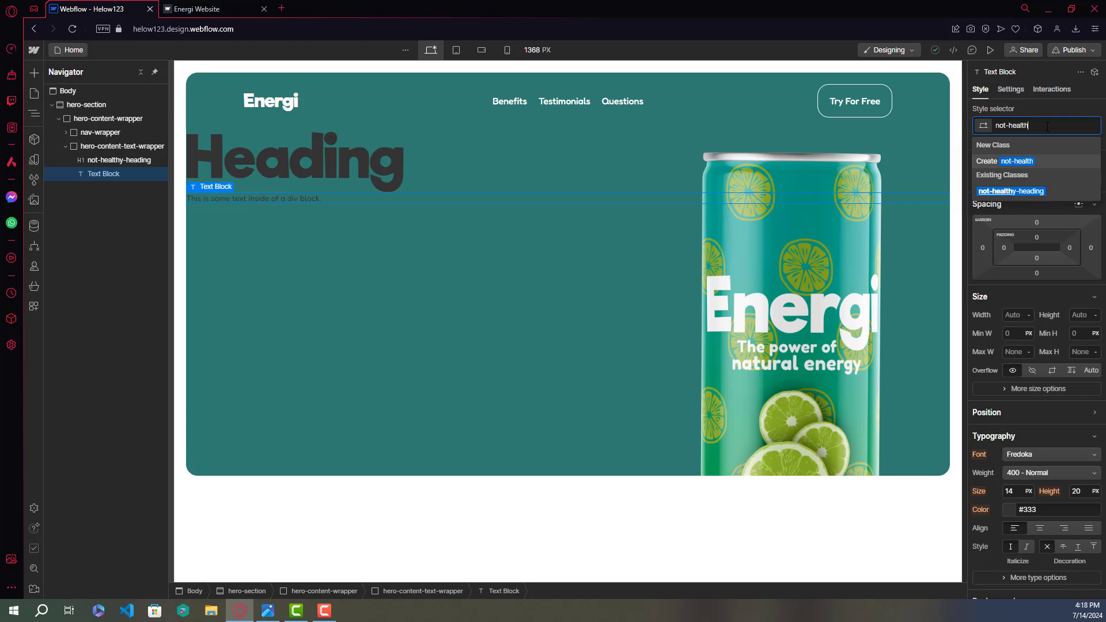
type("y-tex")
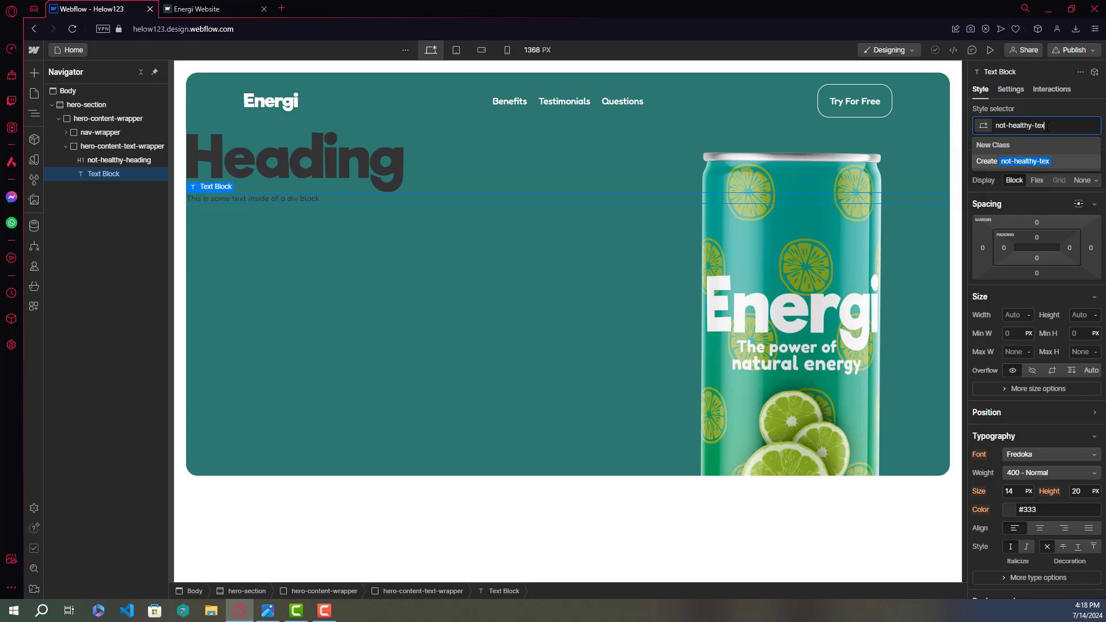
type("t")
key("ctrl+a")
key("BackSpace")
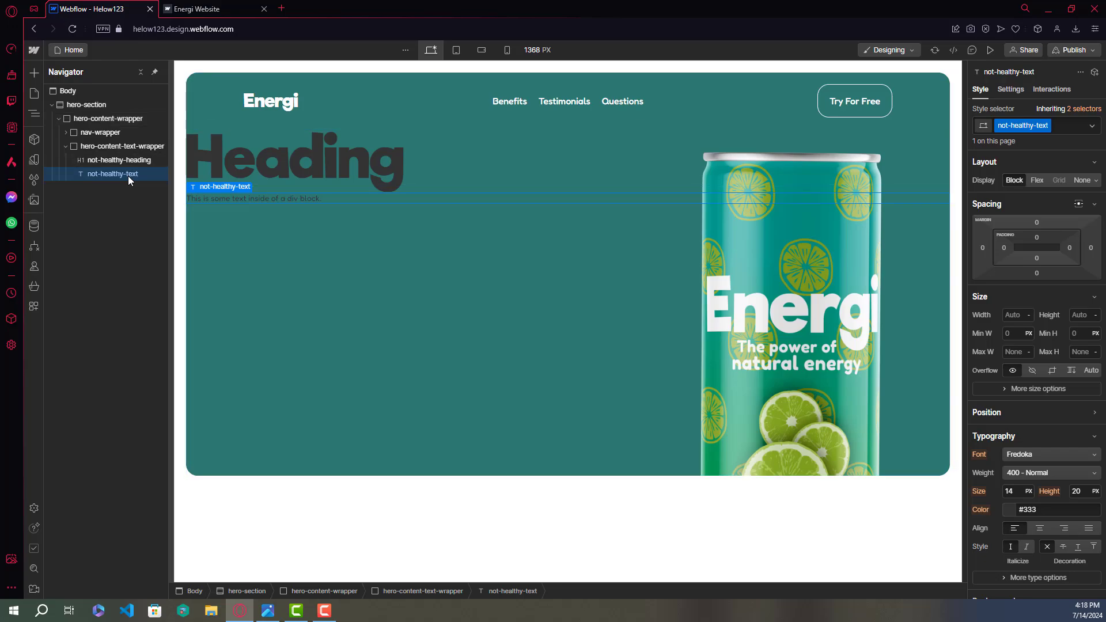
- Check the call-to-action on the Energi reference site and add a Button element inside hero-content-text-wrapper below the text block
left_click(207, 9)
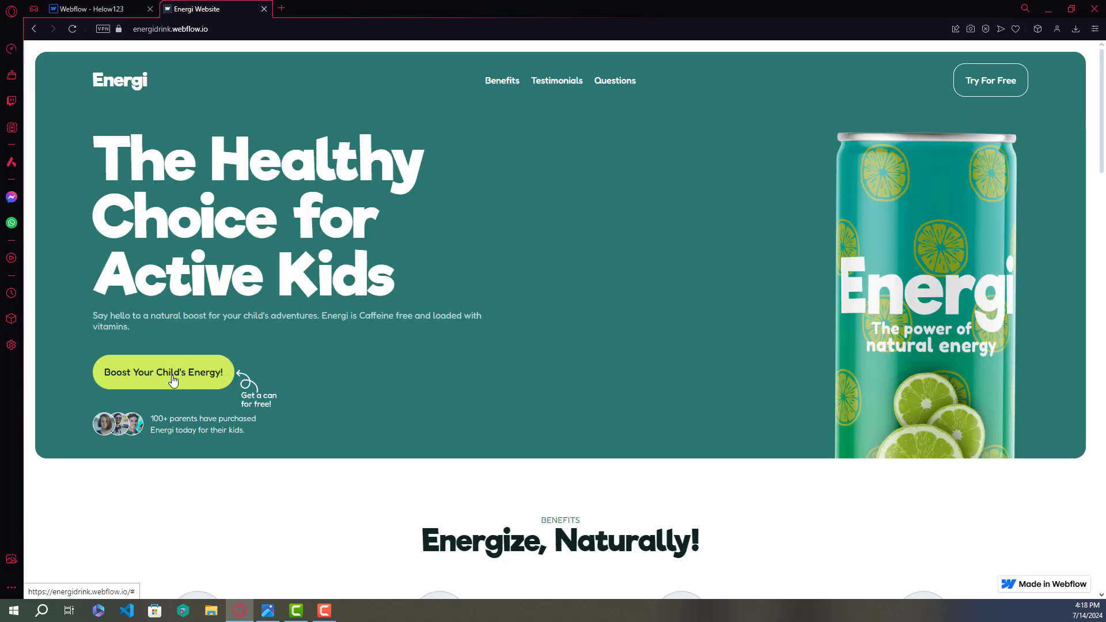
left_click(115, 10)
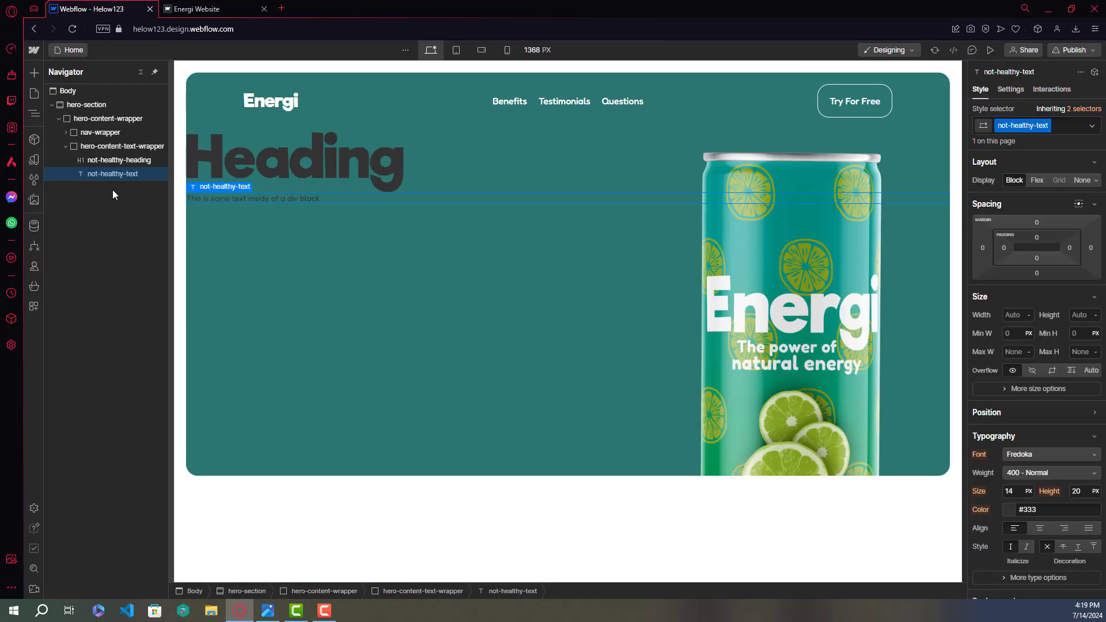
left_click(113, 146)
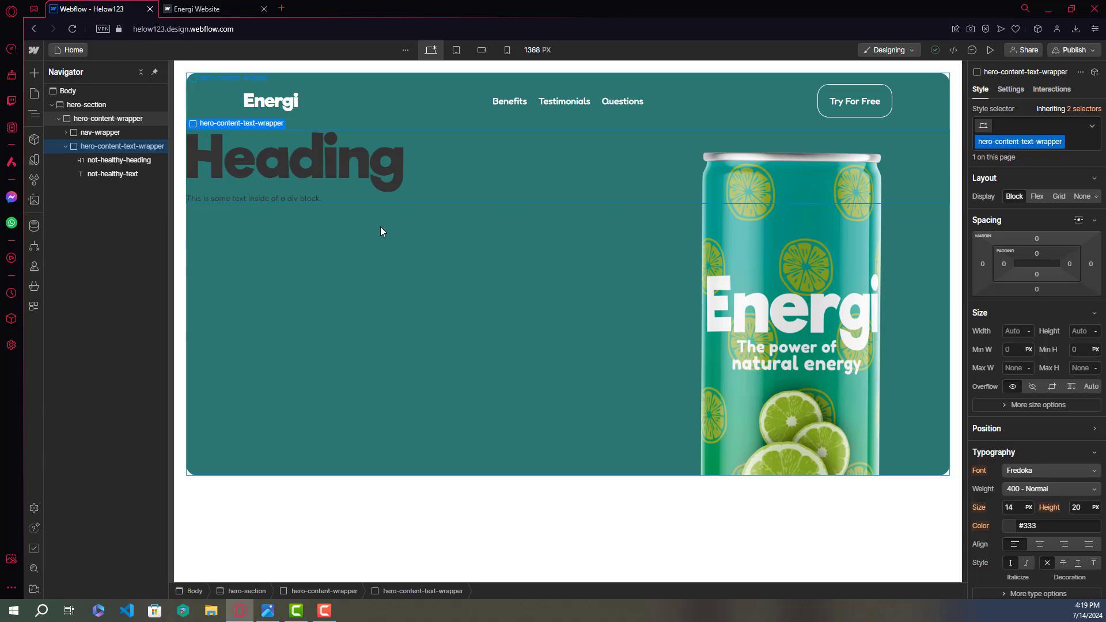
key("ctrl+e")
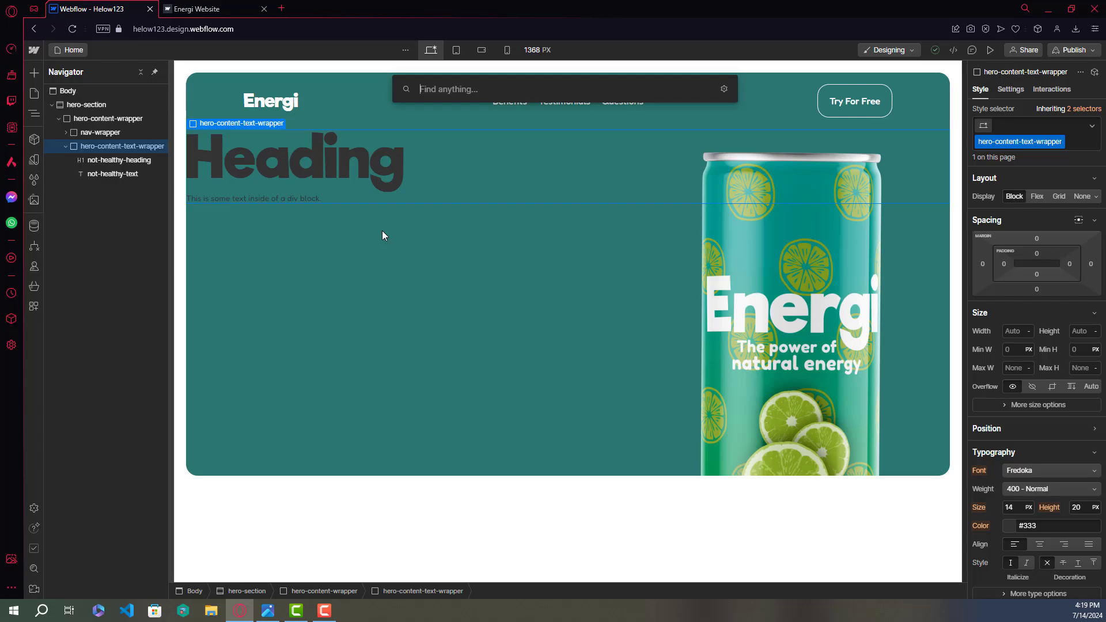
type("bu")
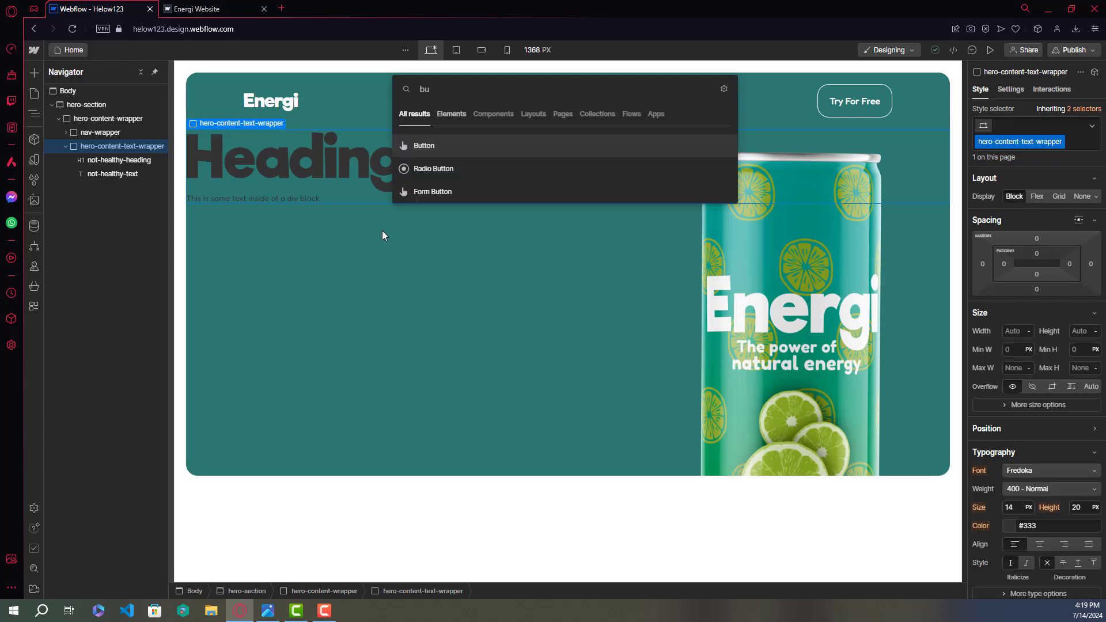
left_click(425, 145)
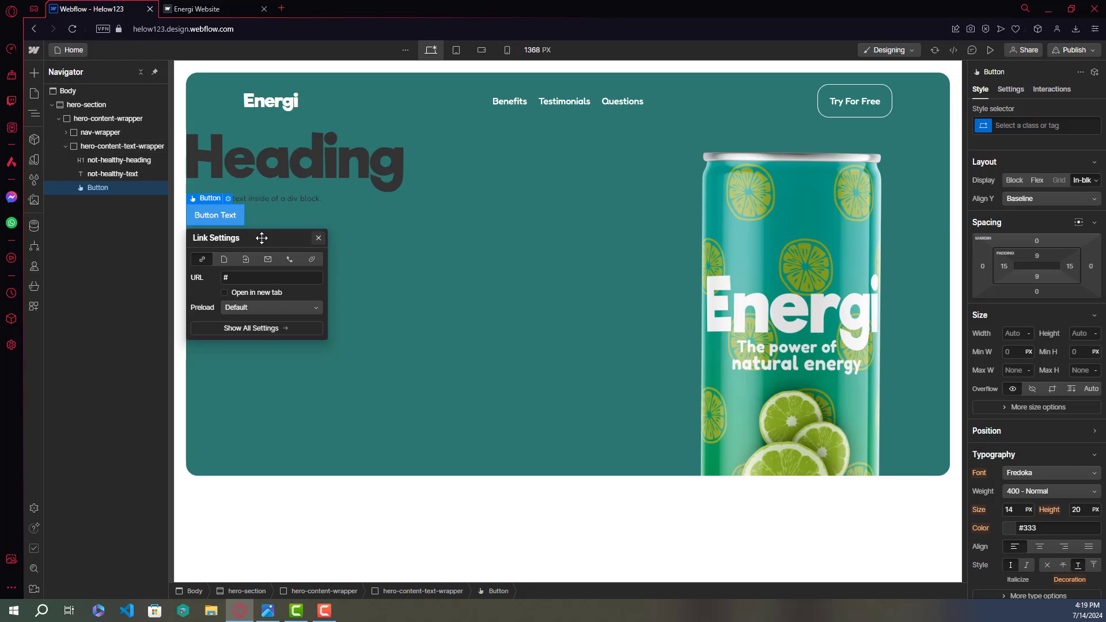
- Compare the hero button with the Energi reference site and delete the new Button element from hero-content-text-wrapper
left_click(228, 9)
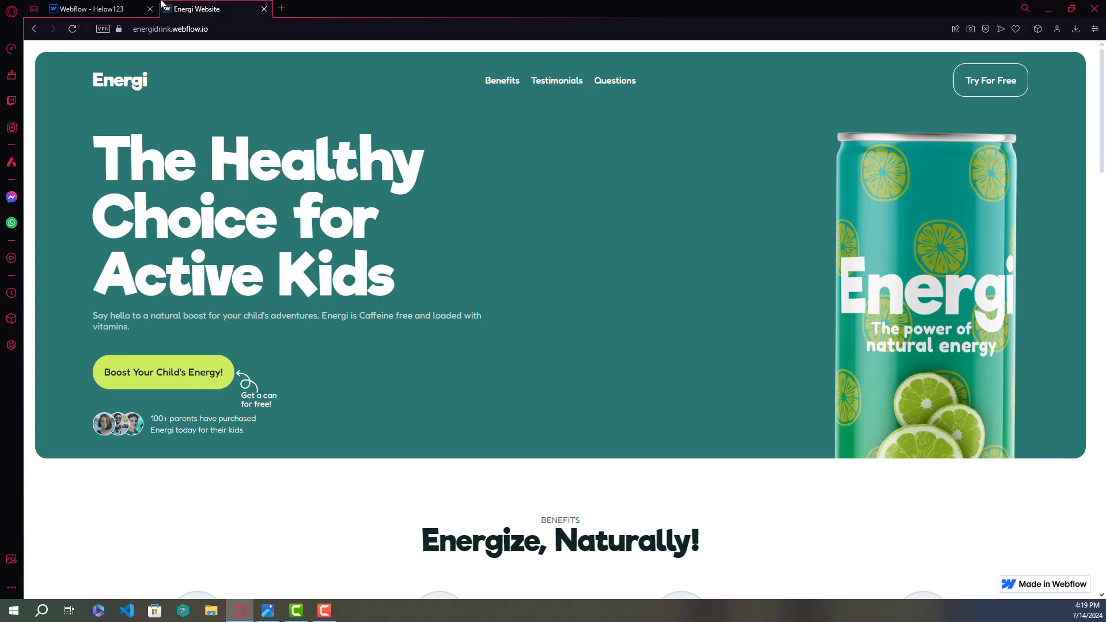
left_click(139, 7)
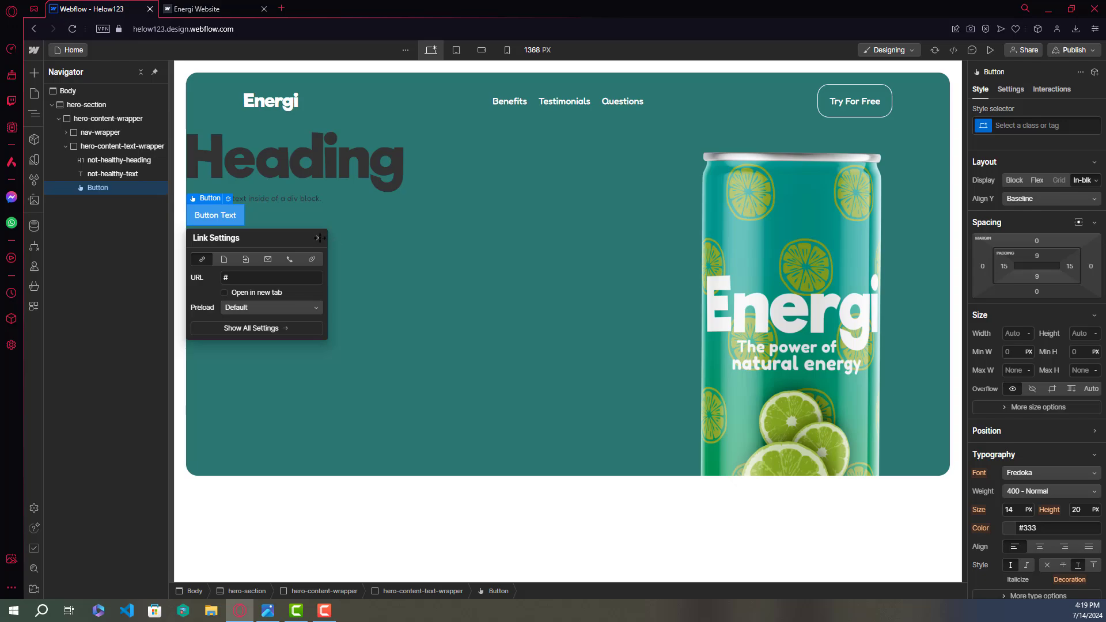
left_click(115, 189)
right_click(116, 189)
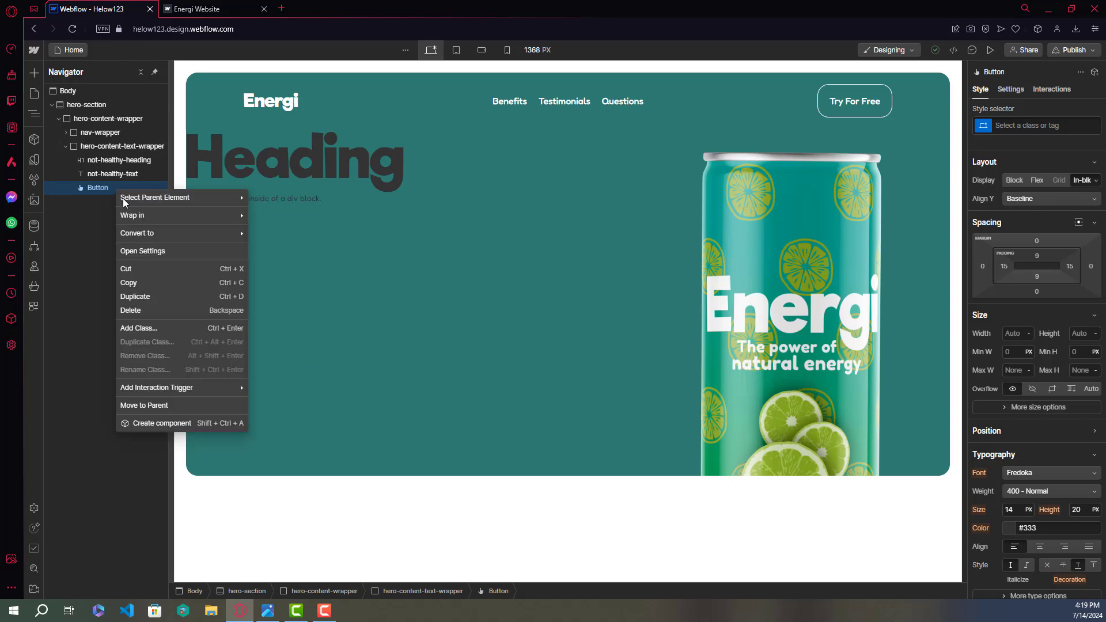
left_click(148, 311)
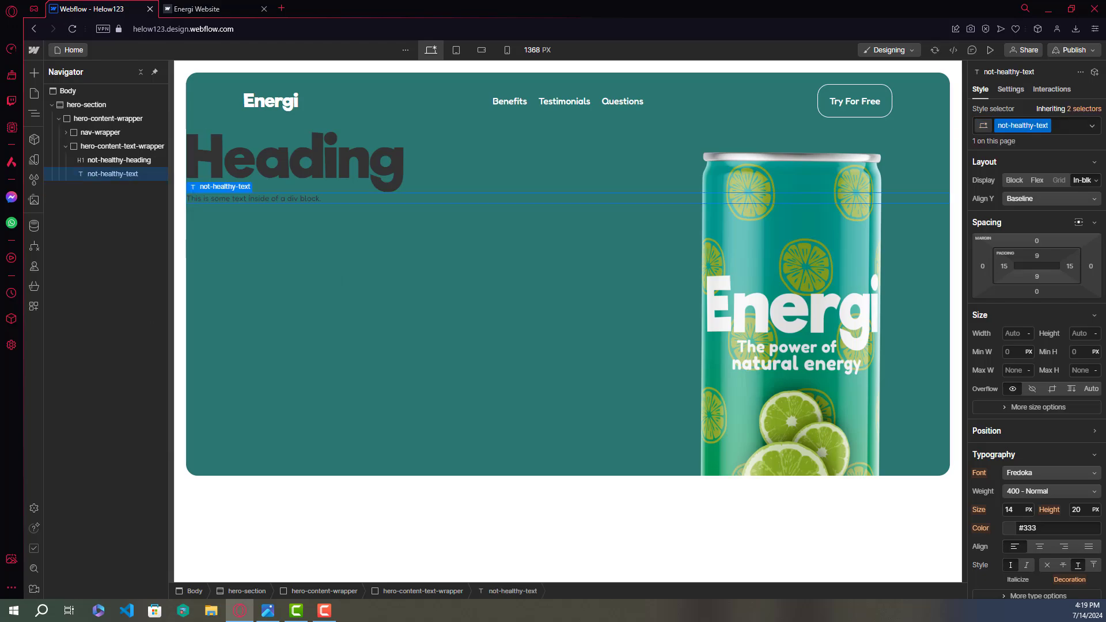
- Review the call-to-action on the Energi reference site and add a Link Block inside hero-content-text-wrapper below the text block
left_click(195, 8)
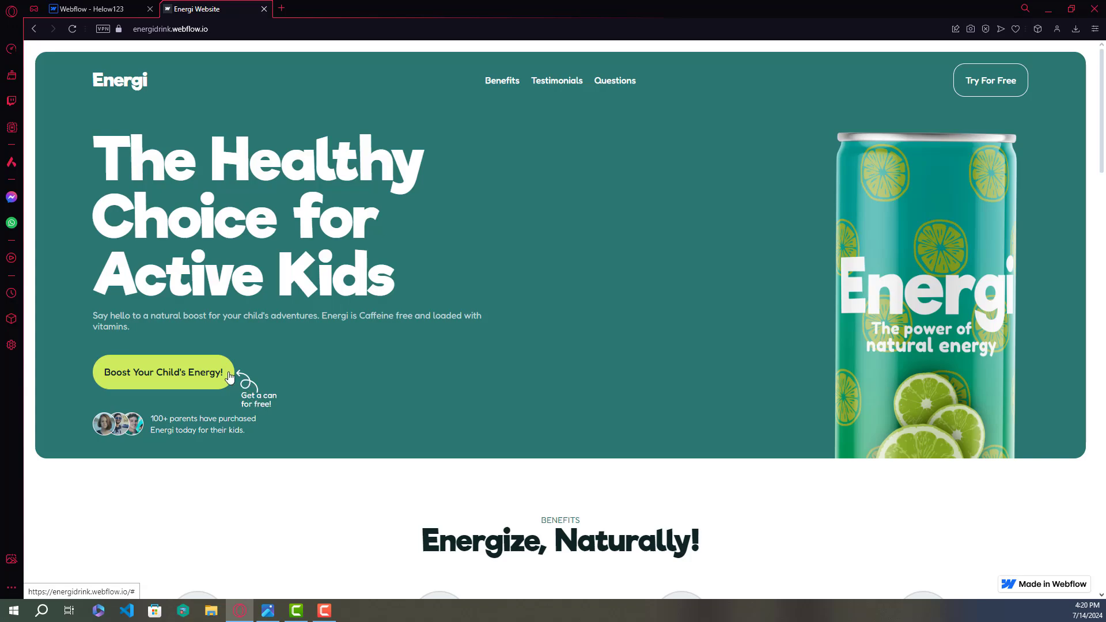
left_click(91, 9)
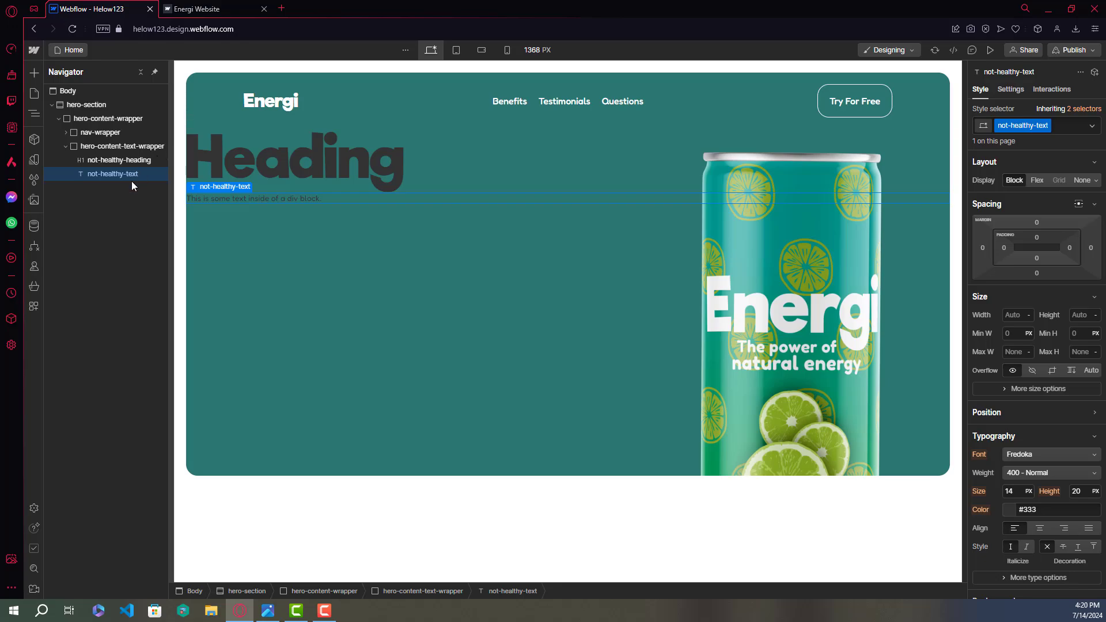
left_click(127, 148)
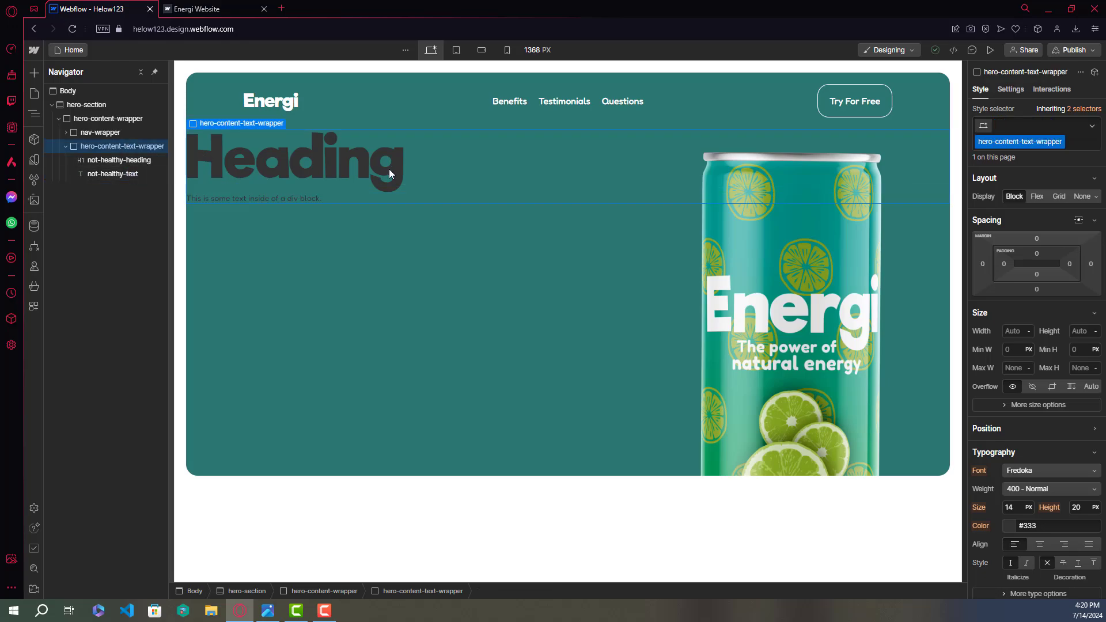
key("ctrl+k")
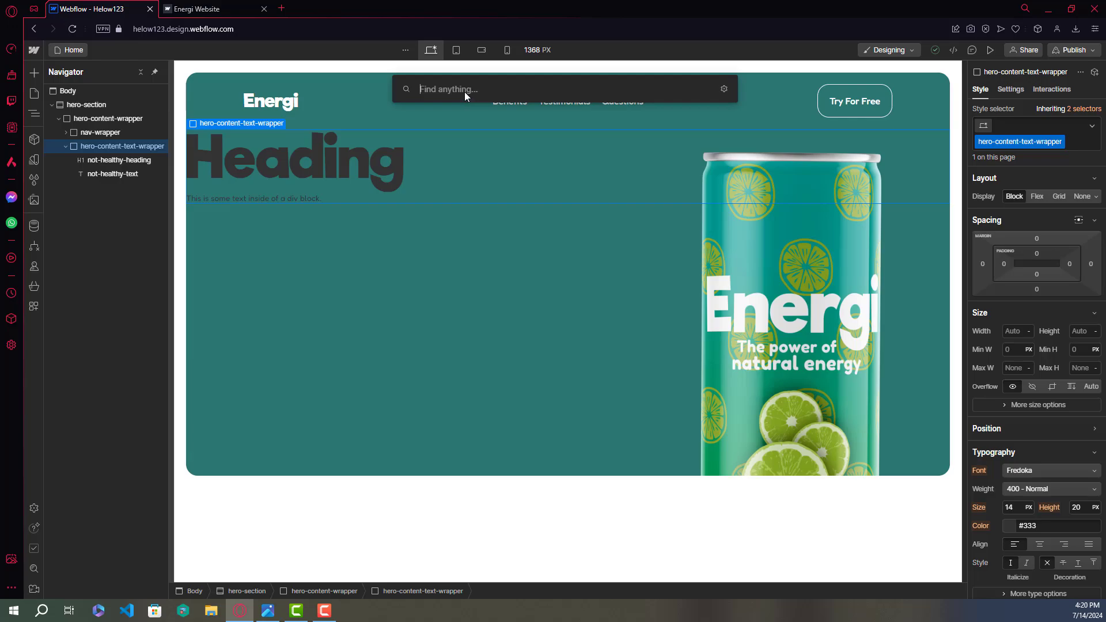
type("link")
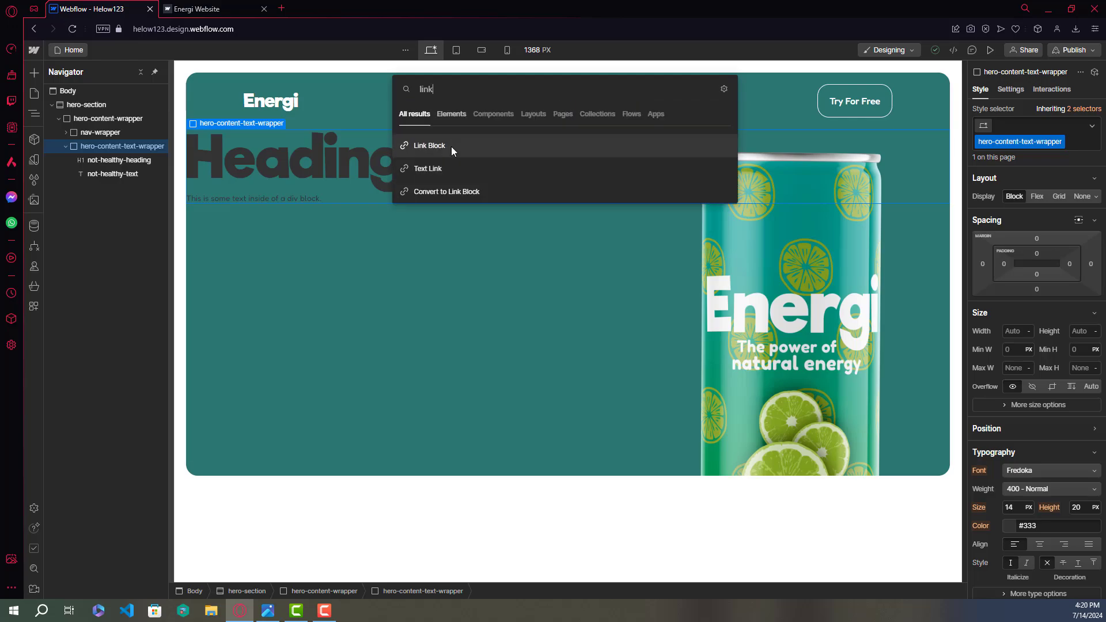
left_click(451, 148)
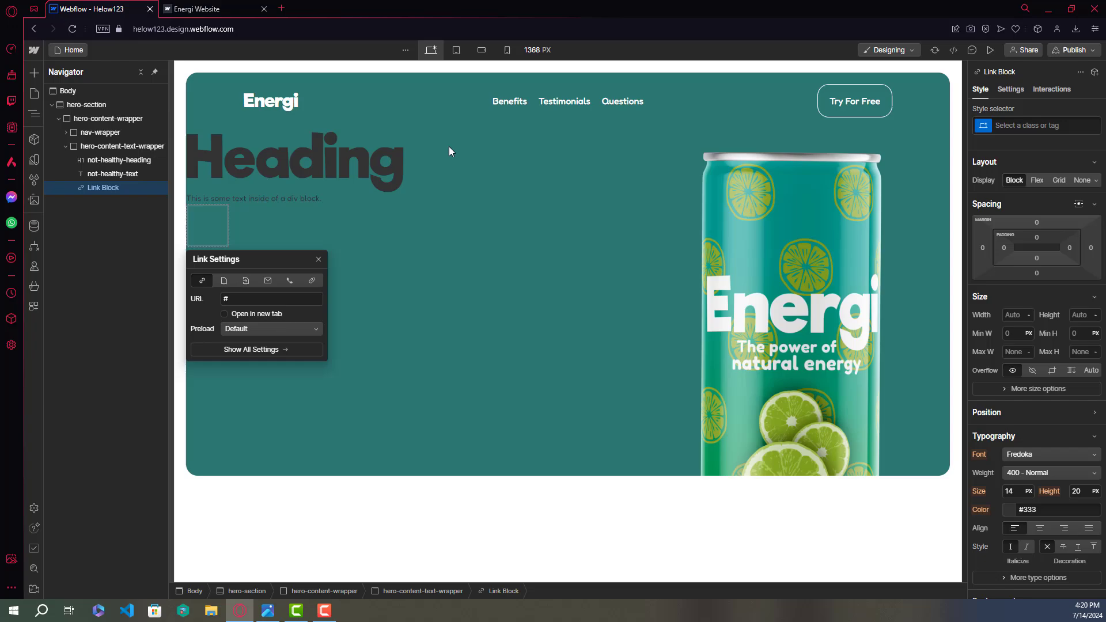
- Assign the new class not-healthy-link to the link block
left_click(1040, 127)
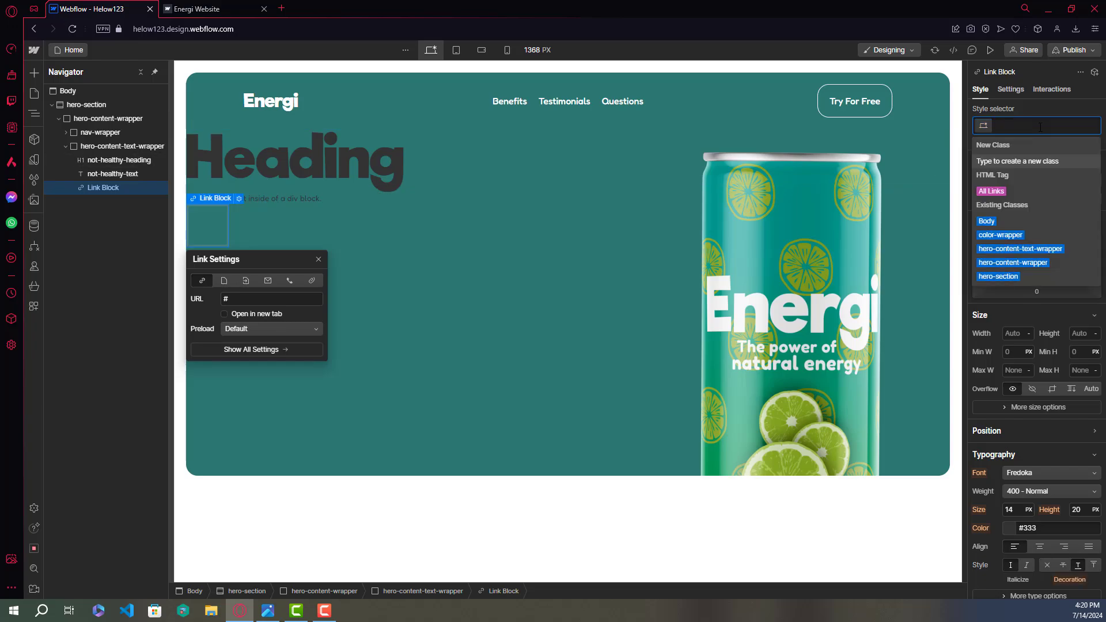
type("not")
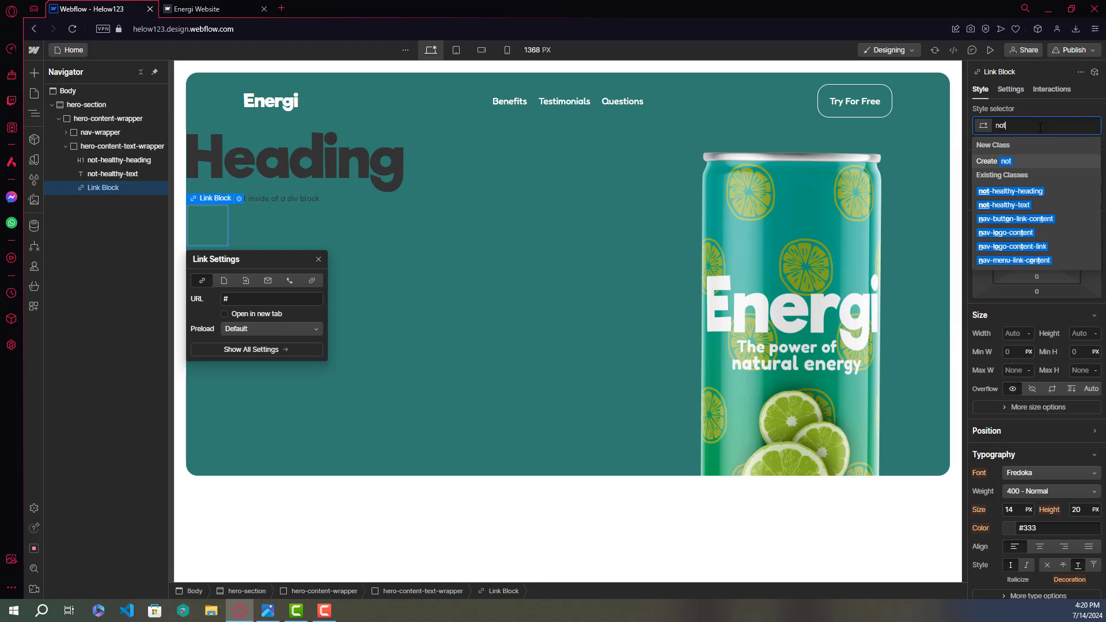
type("-he")
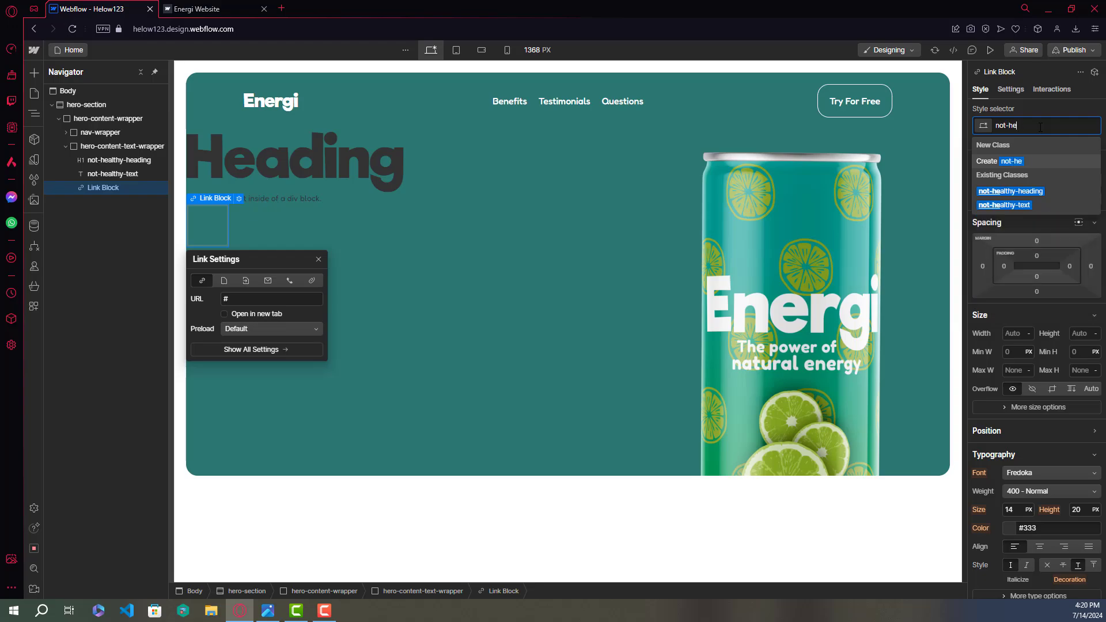
type("althy-link")
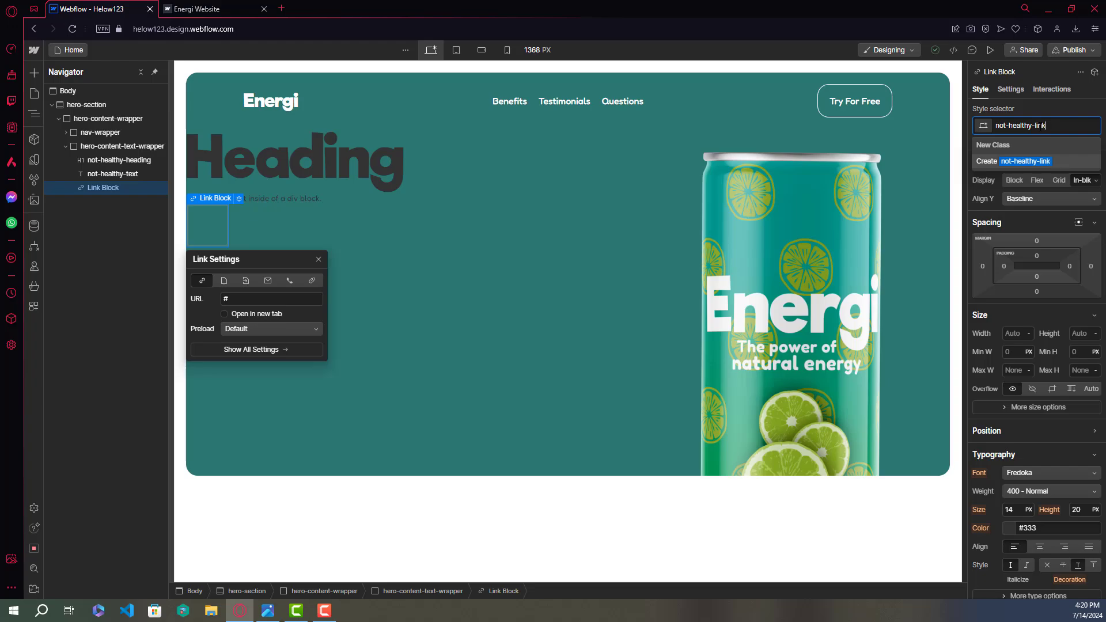
key("ctrl+a")
key("BackSpace")
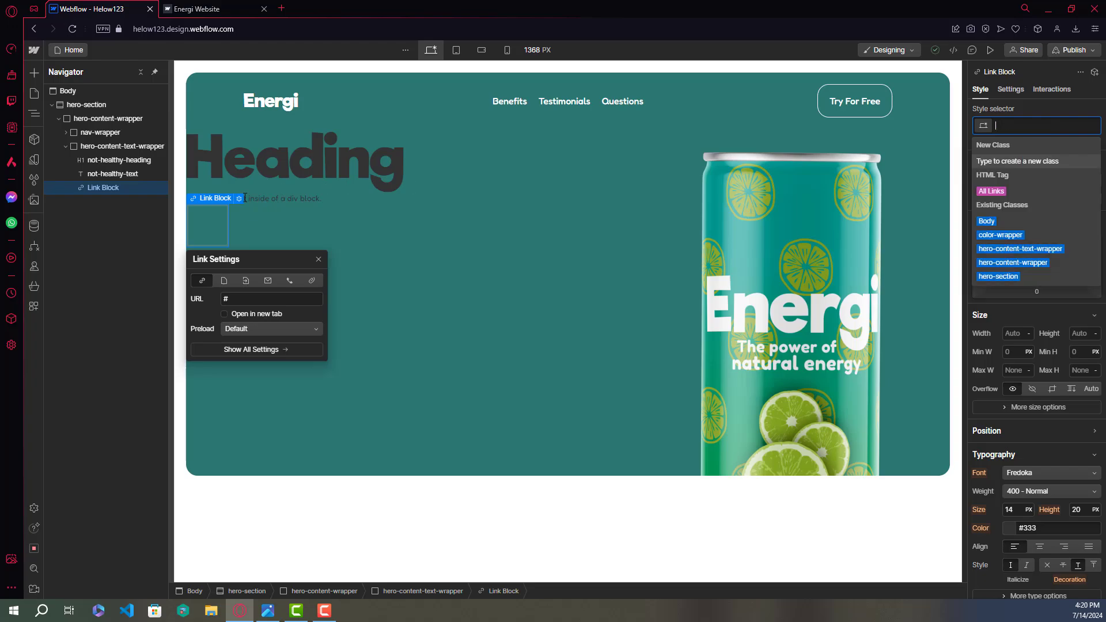
key("ctrl+z")
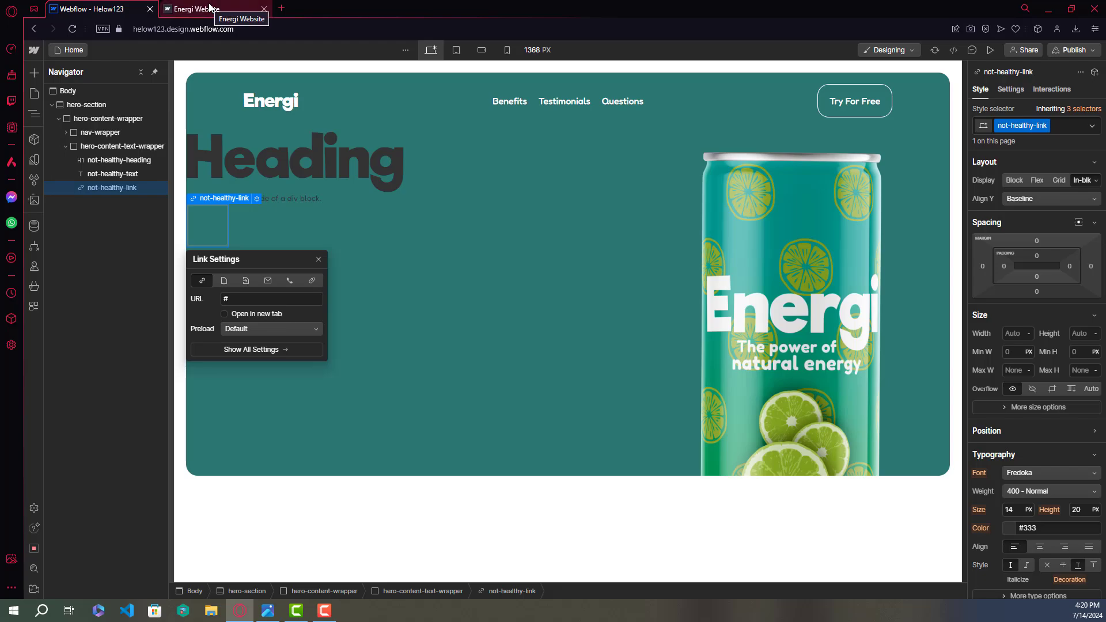
- Check the row of customer portraits on the Energi reference site and add a Div Block inside hero-content-text-wrapper below the link block
left_click(210, 7)
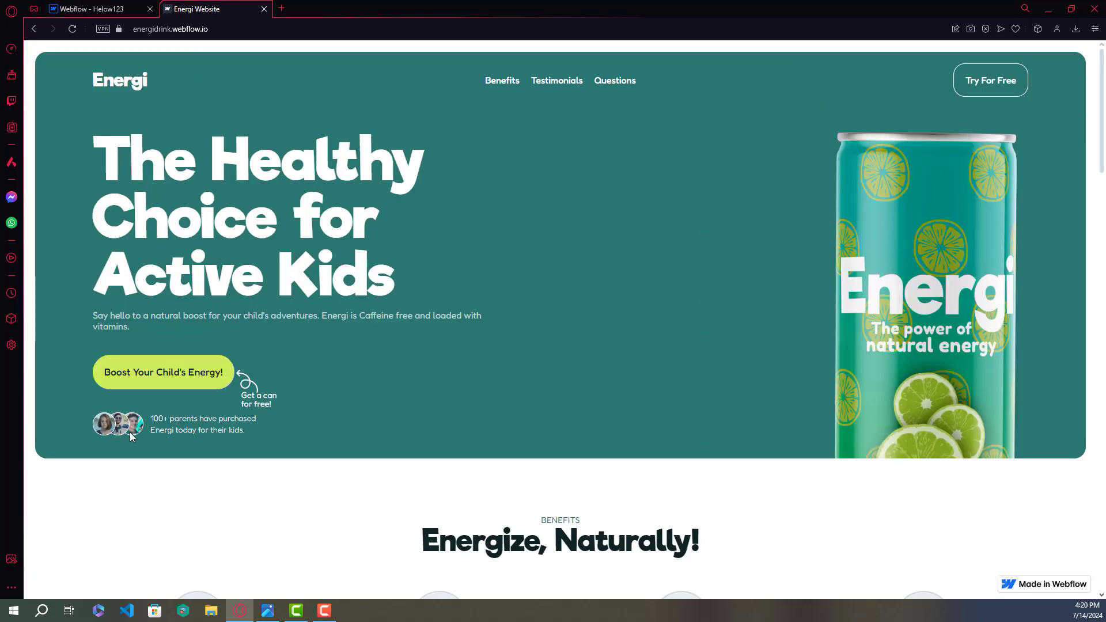
left_click(109, 8)
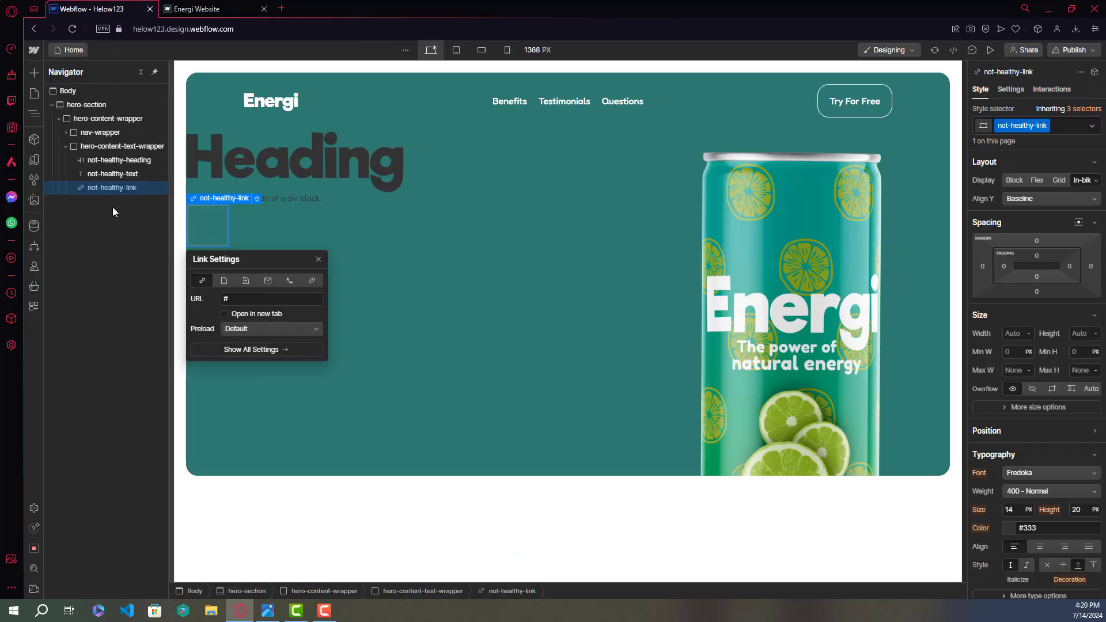
left_click(115, 147)
key("ctrl+k")
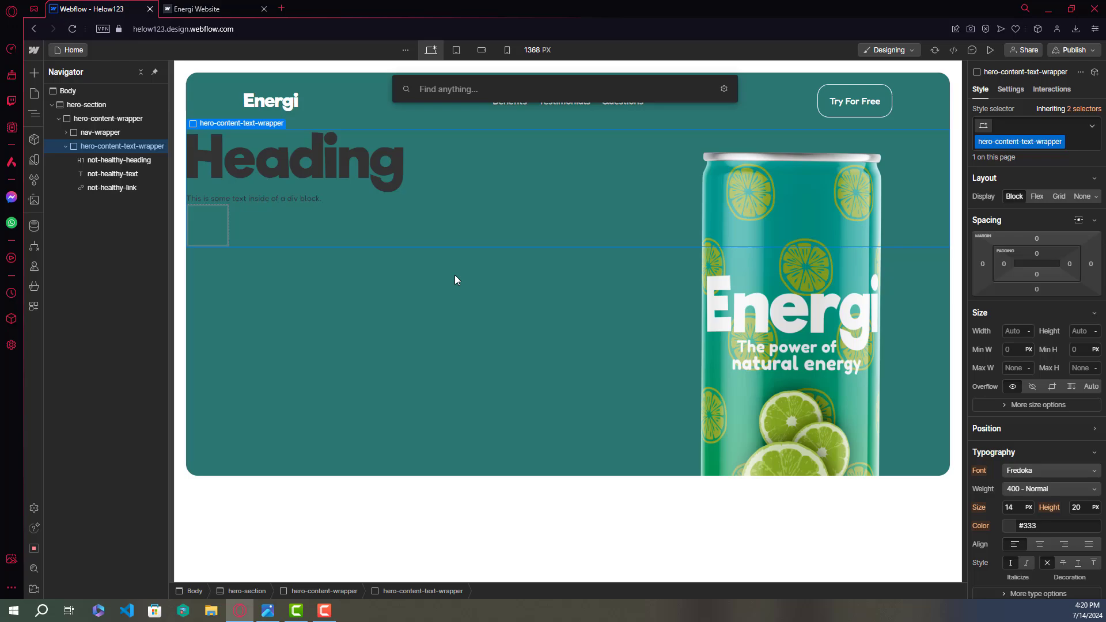
type("div")
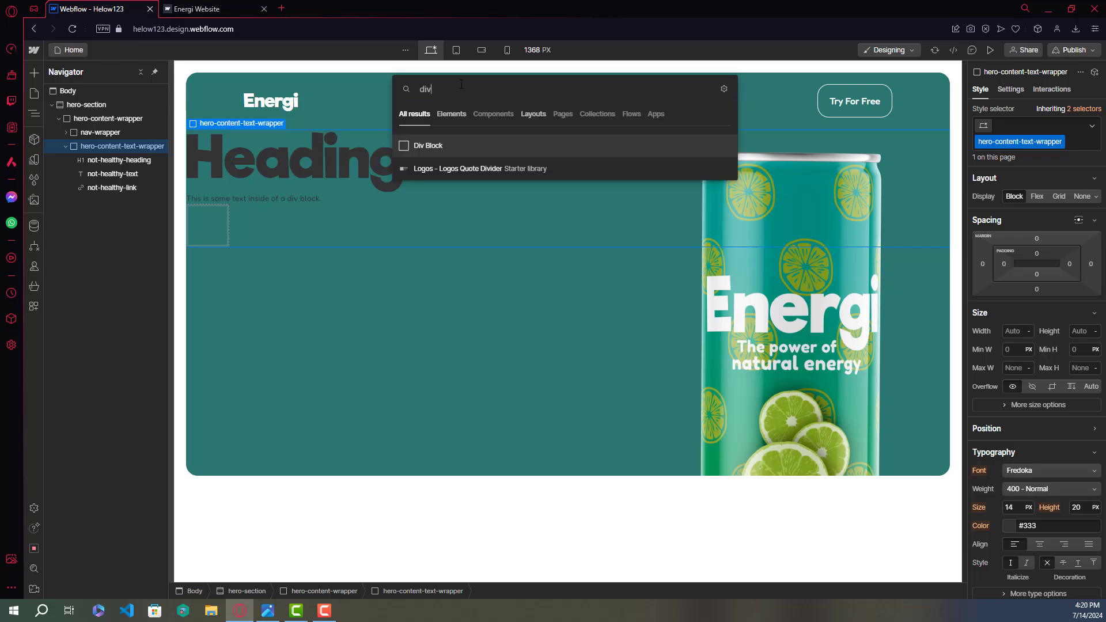
left_click(448, 146)
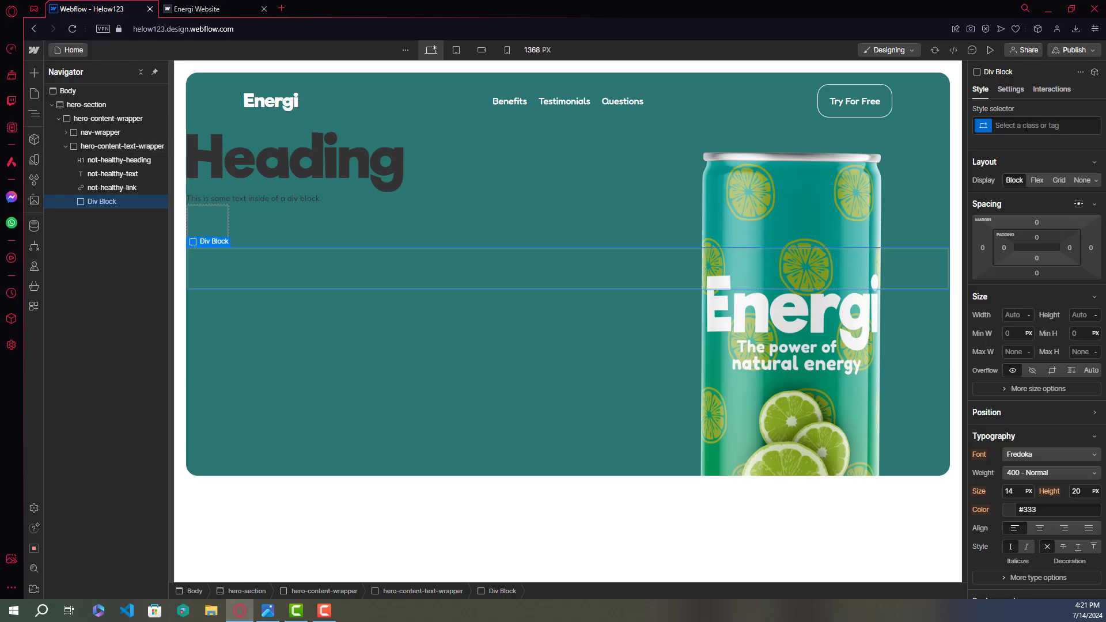
- Assign the new class three-person-wrapper to the div block
left_click(1025, 126)
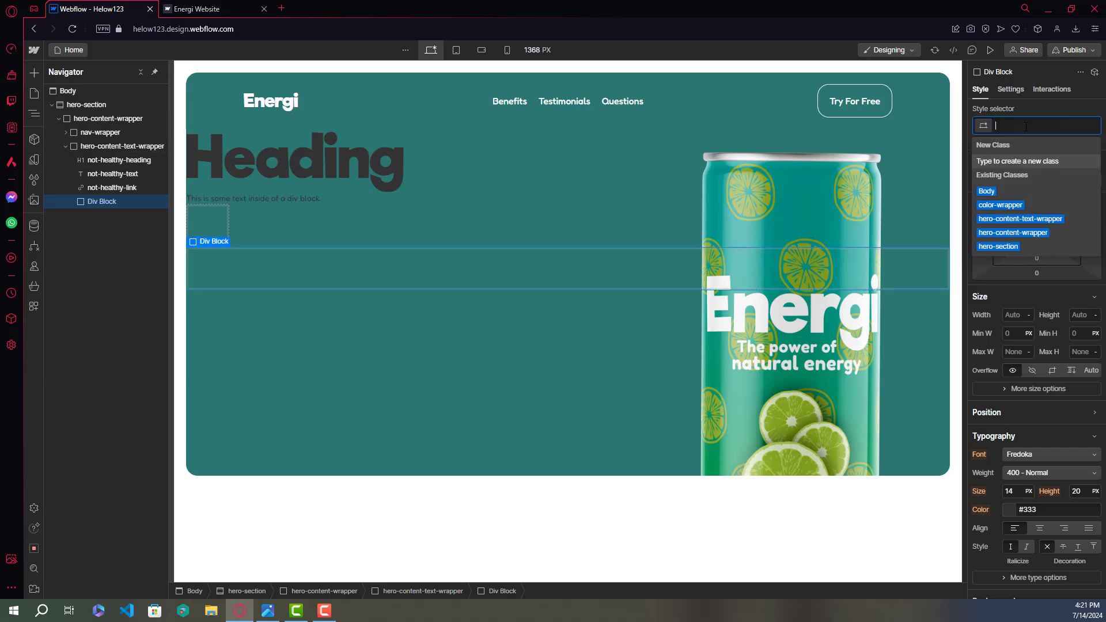
type("three")
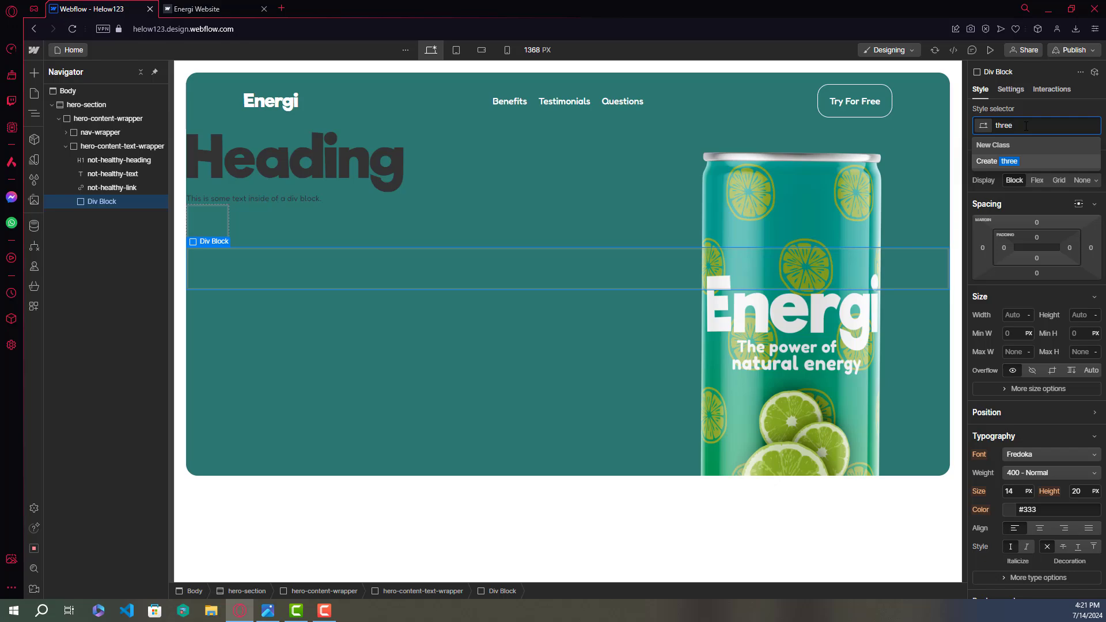
type("-person-wrapper")
key("ctrl+a")
key("BackSpace")
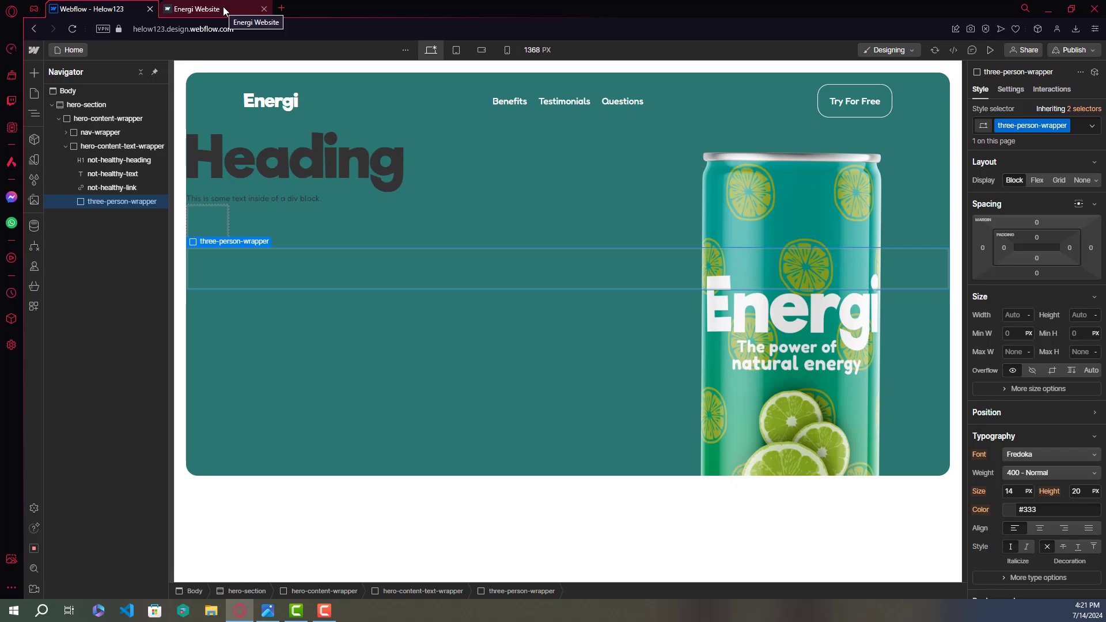
- Compare the hero structure with the Energi reference site and inspect not-healthy-link, hero-content-text-wrapper and hero-content-wrapper
left_click(223, 8)
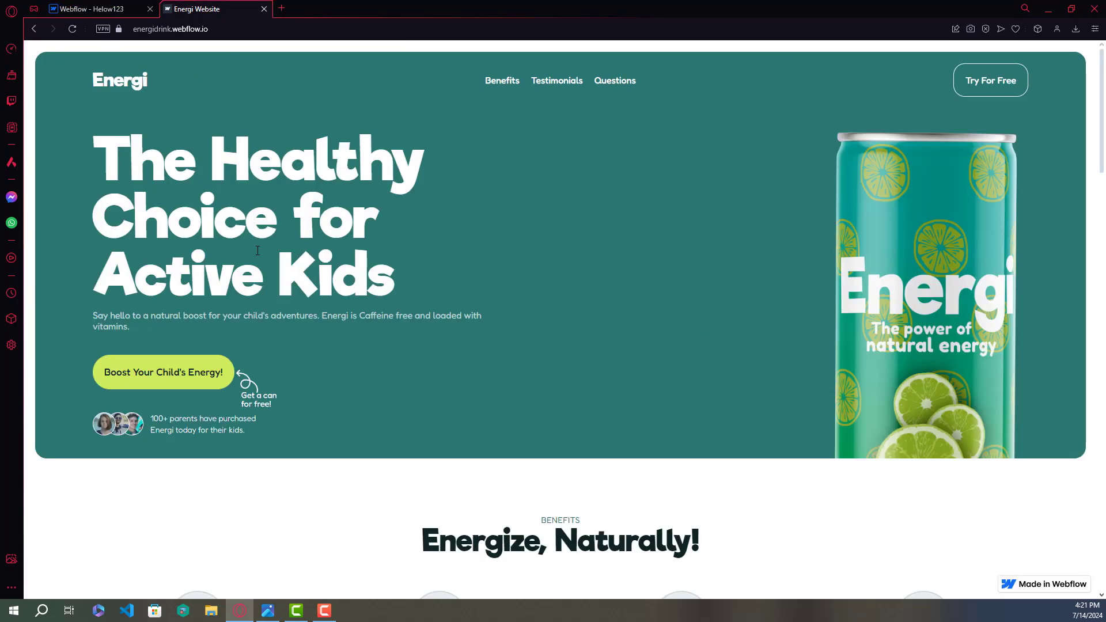
left_click(129, 9)
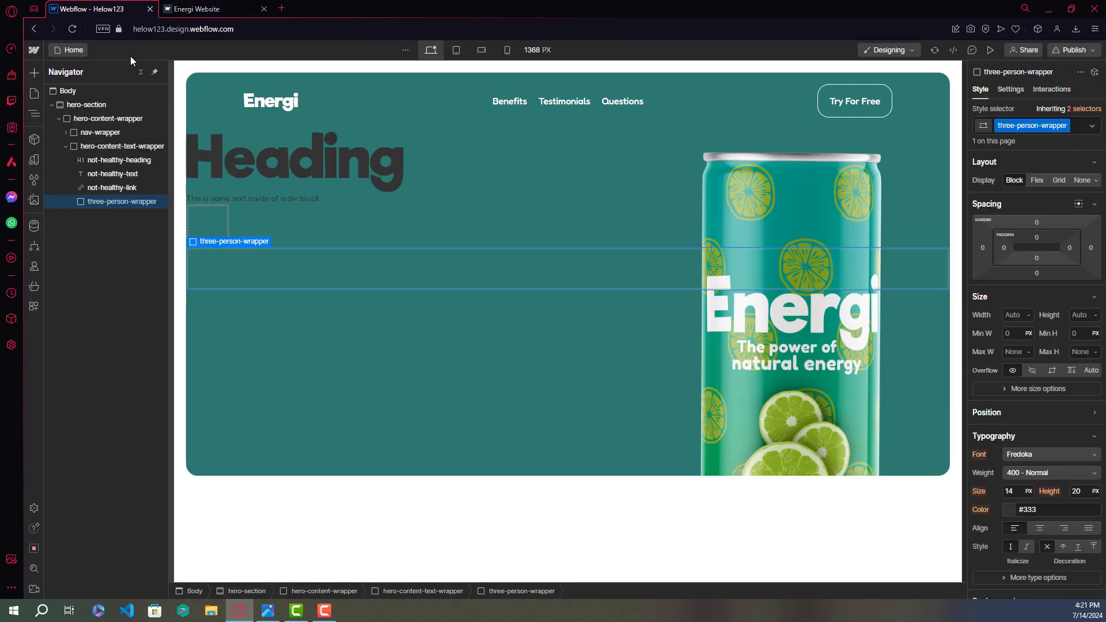
left_click(120, 189)
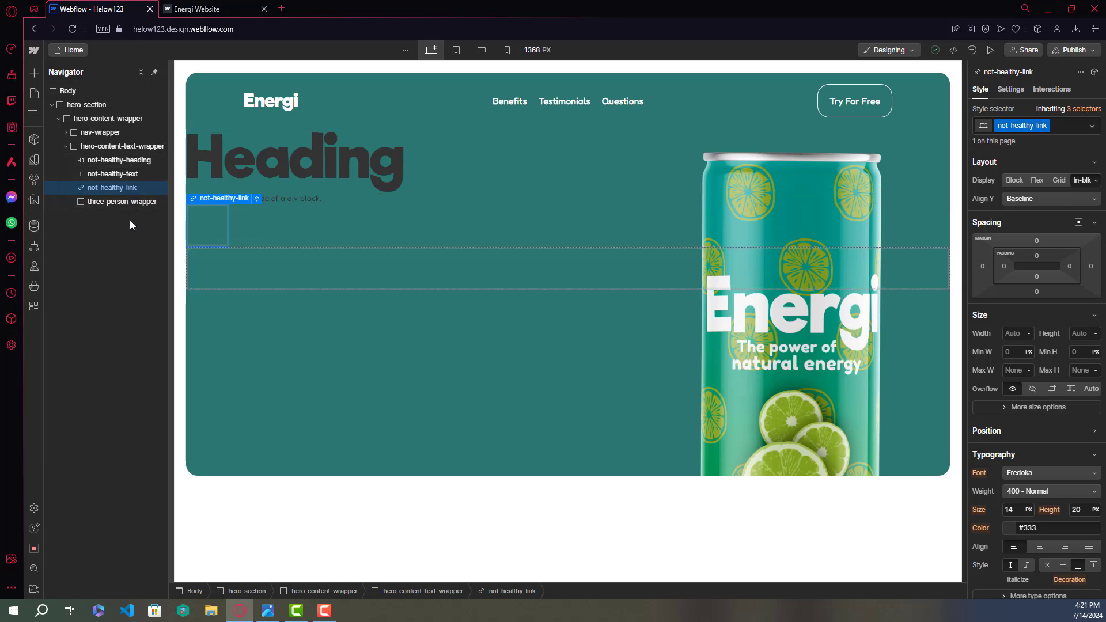
left_click(138, 146)
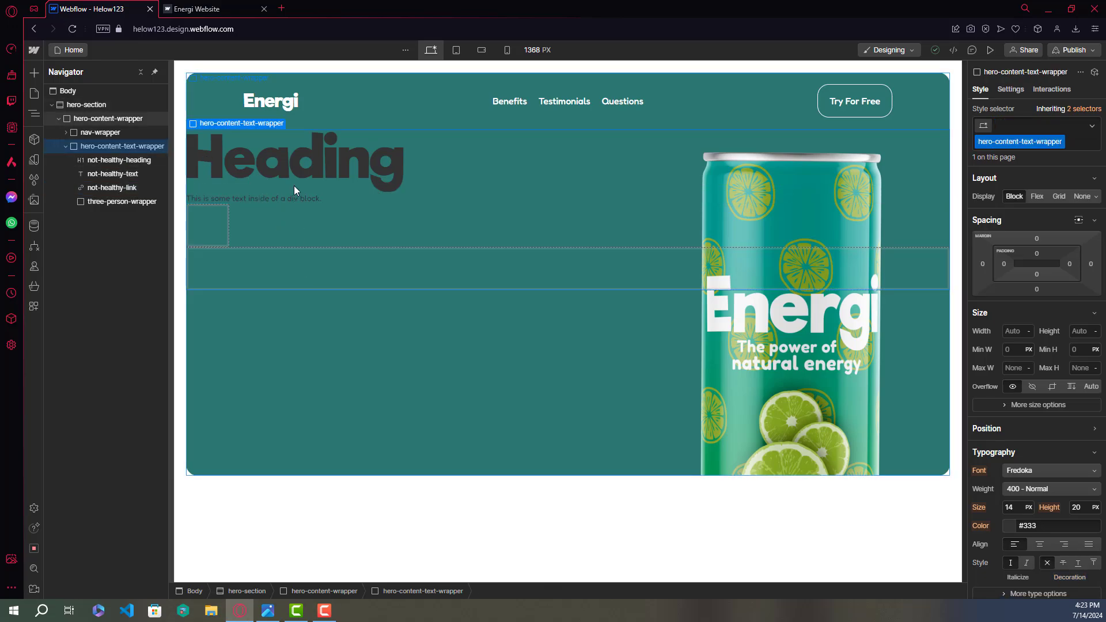
left_click(192, 151)
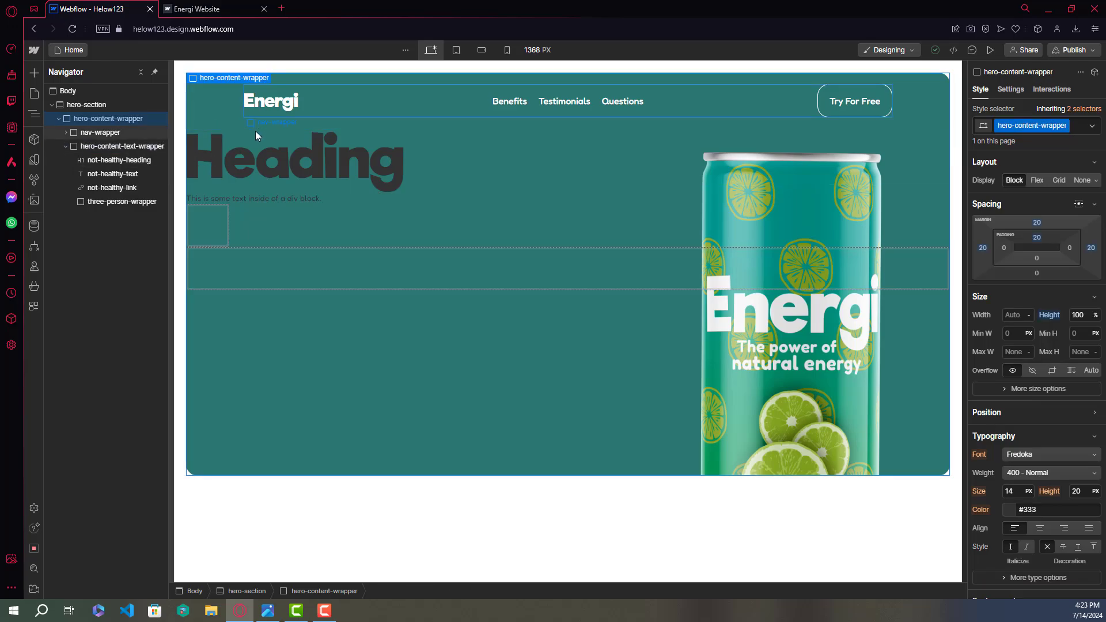
- Give hero-content-text-wrapper a top margin of 60 px and a left margin of 100 px
left_click(115, 145)
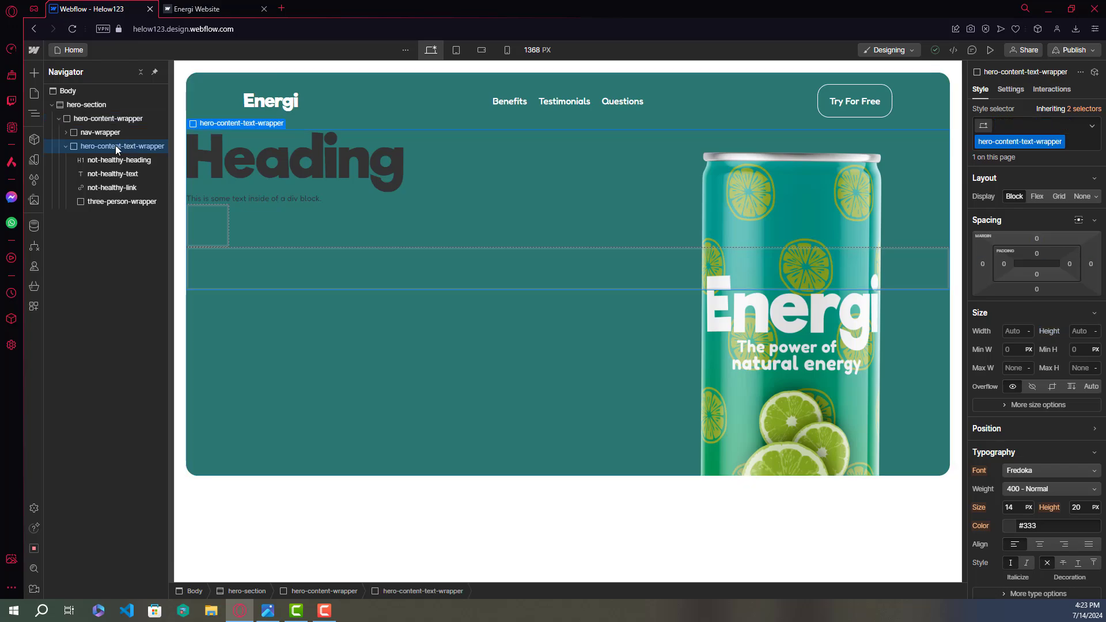
left_click(1039, 237)
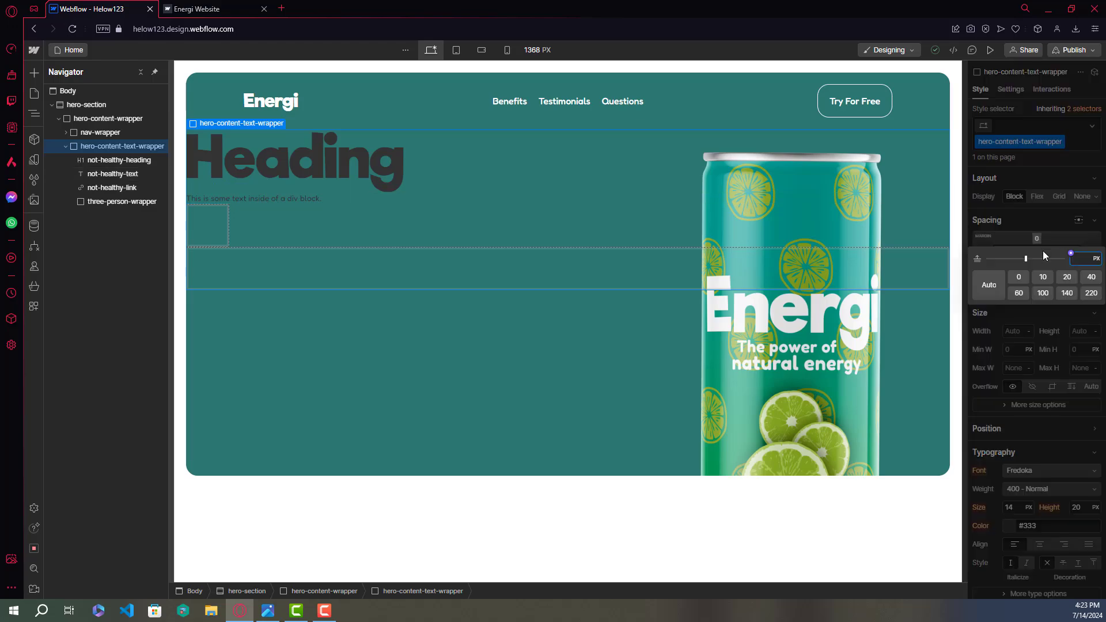
left_click(1090, 279)
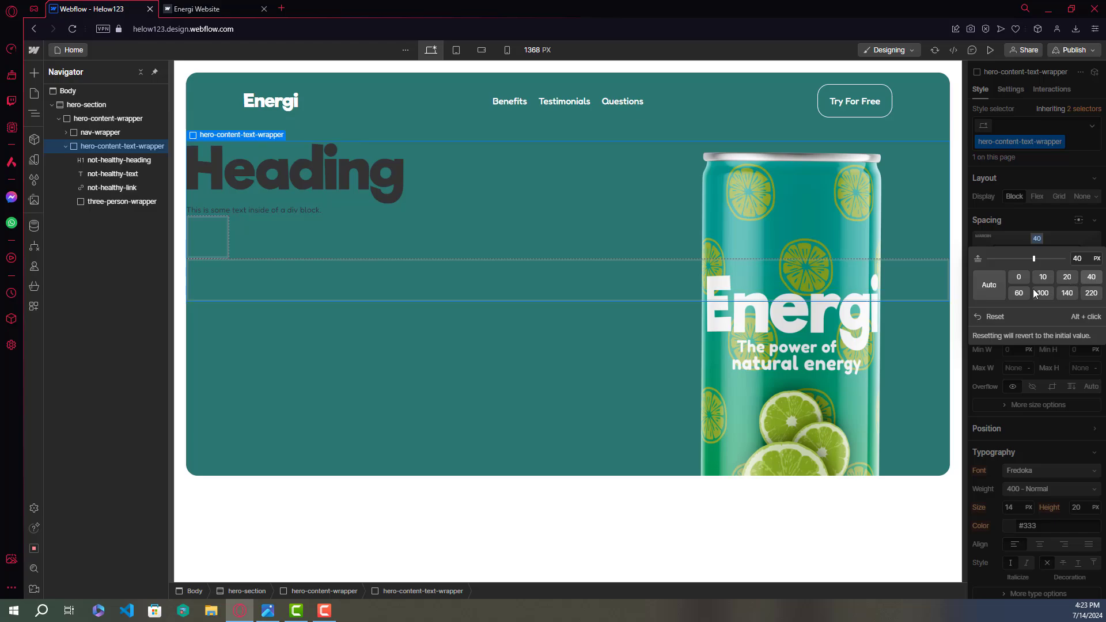
left_click(1018, 292)
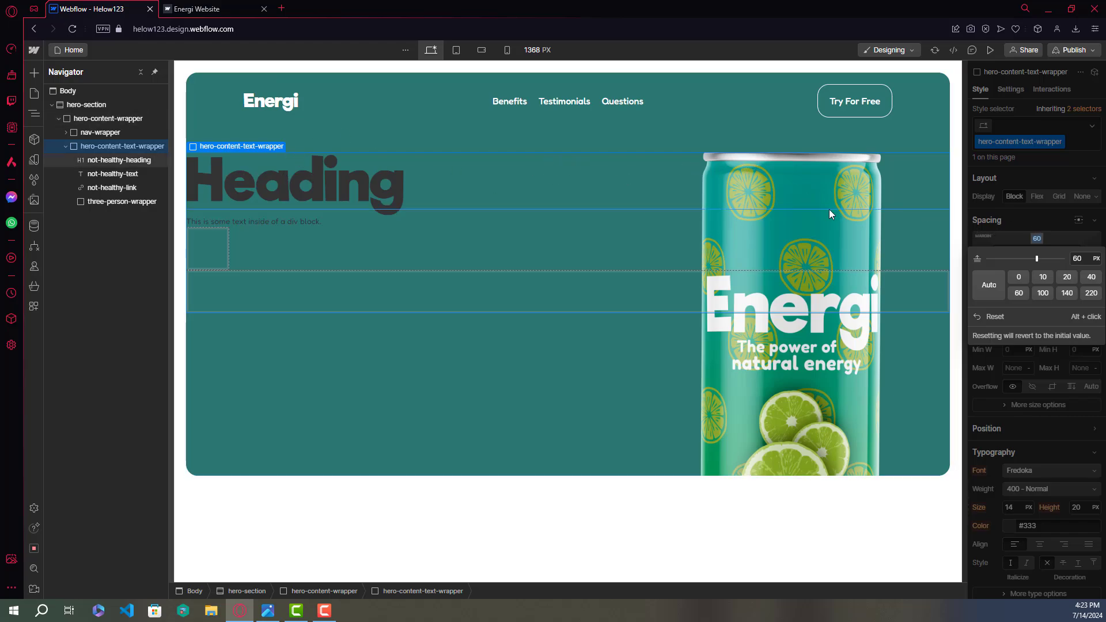
left_click(1039, 221)
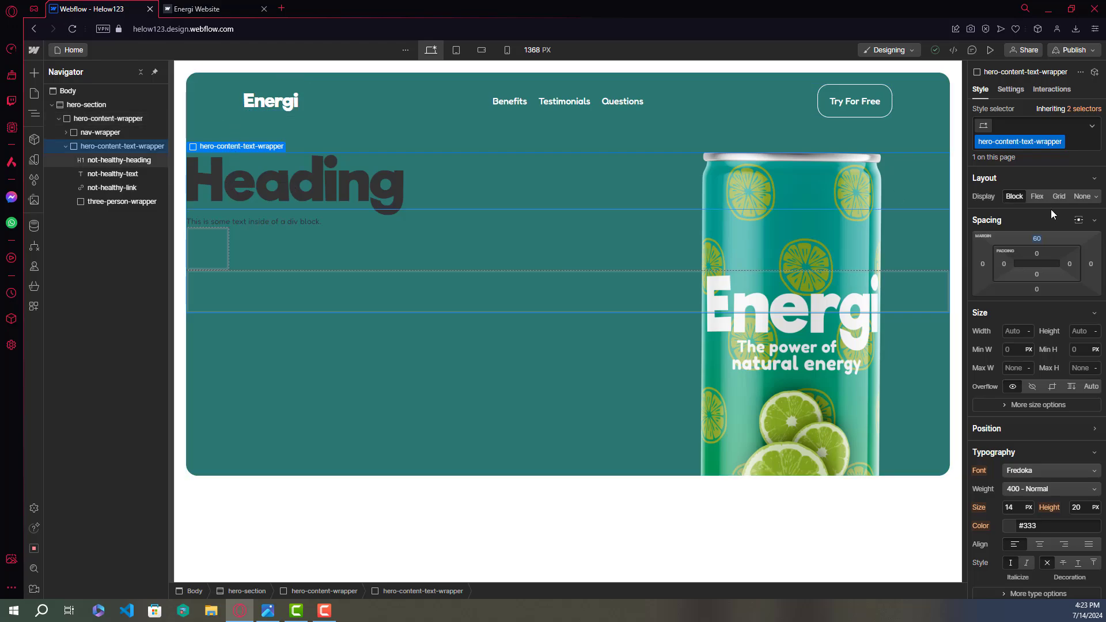
left_click(982, 263)
left_click(1045, 319)
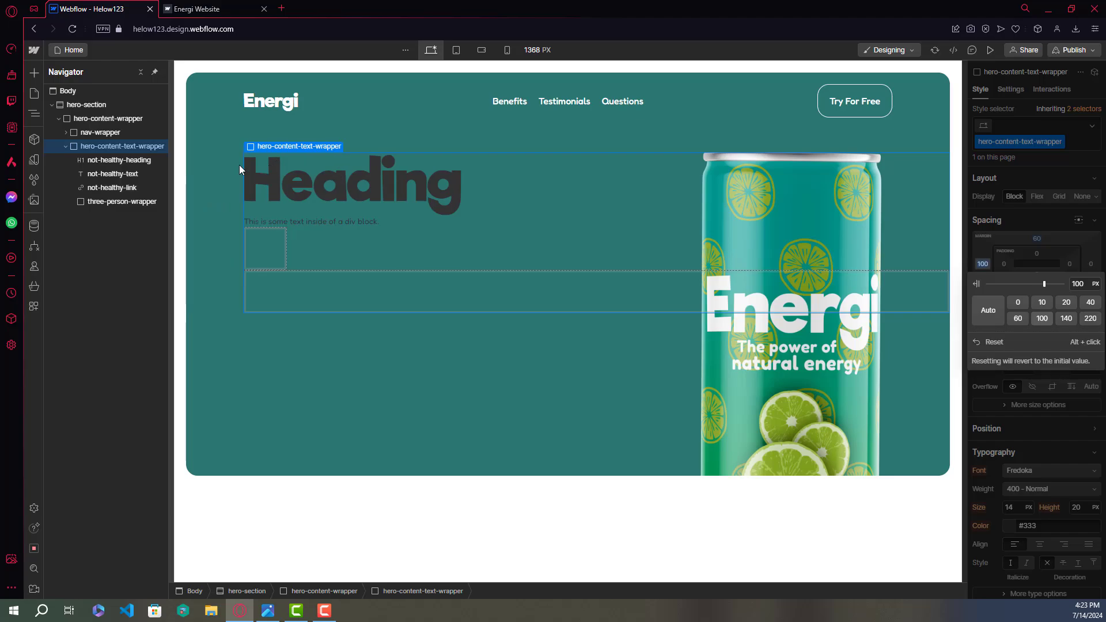
- Replace the placeholder text of not-healthy-heading with "Ajke Euro &" followed by a line break
left_click(114, 161)
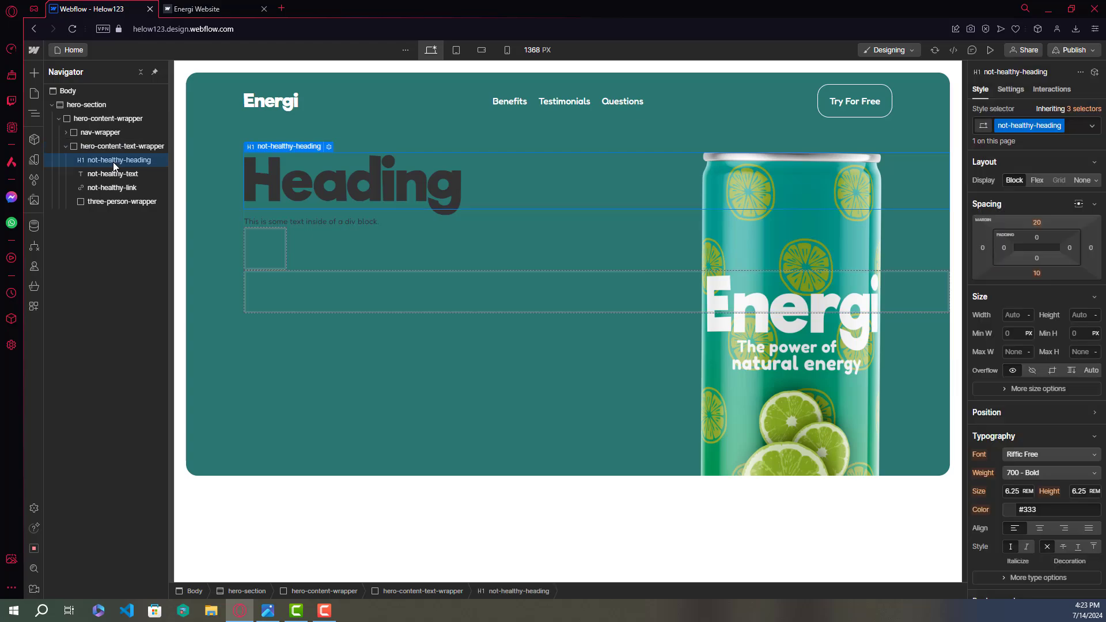
double_click(346, 189)
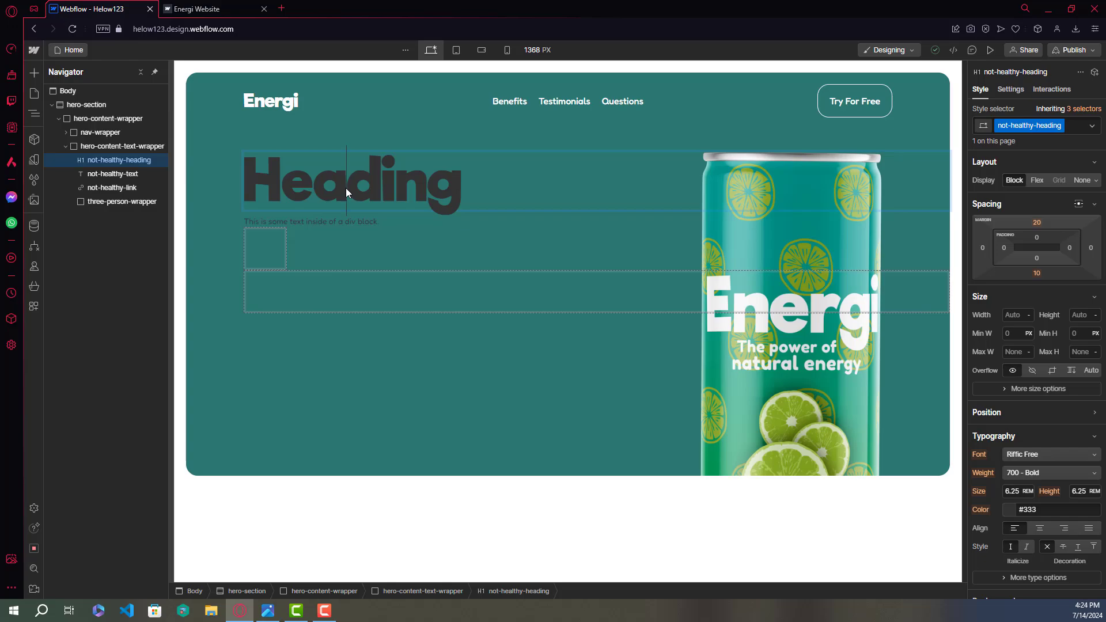
double_click(346, 190)
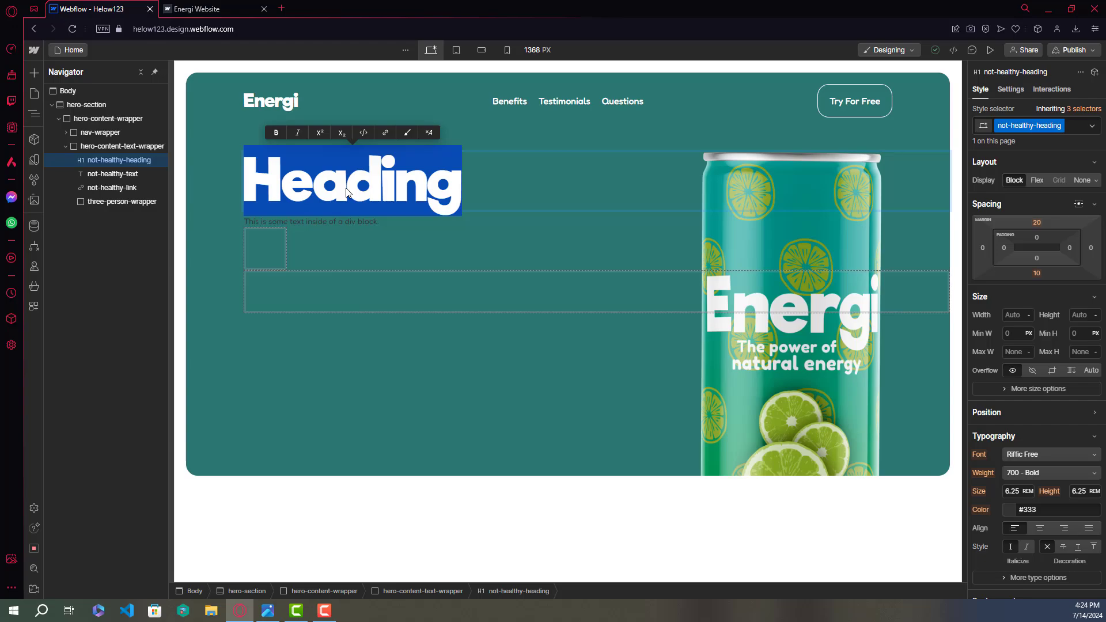
type("A")
type("jke Eru")
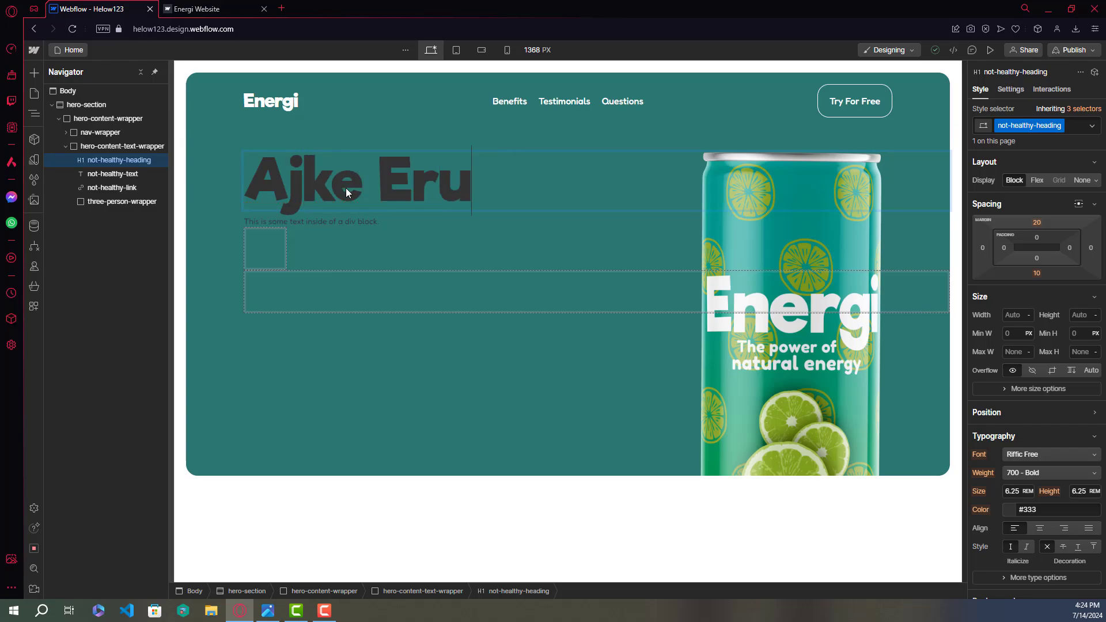
key("BackSpace")
key("BackSpace")
type("uro")
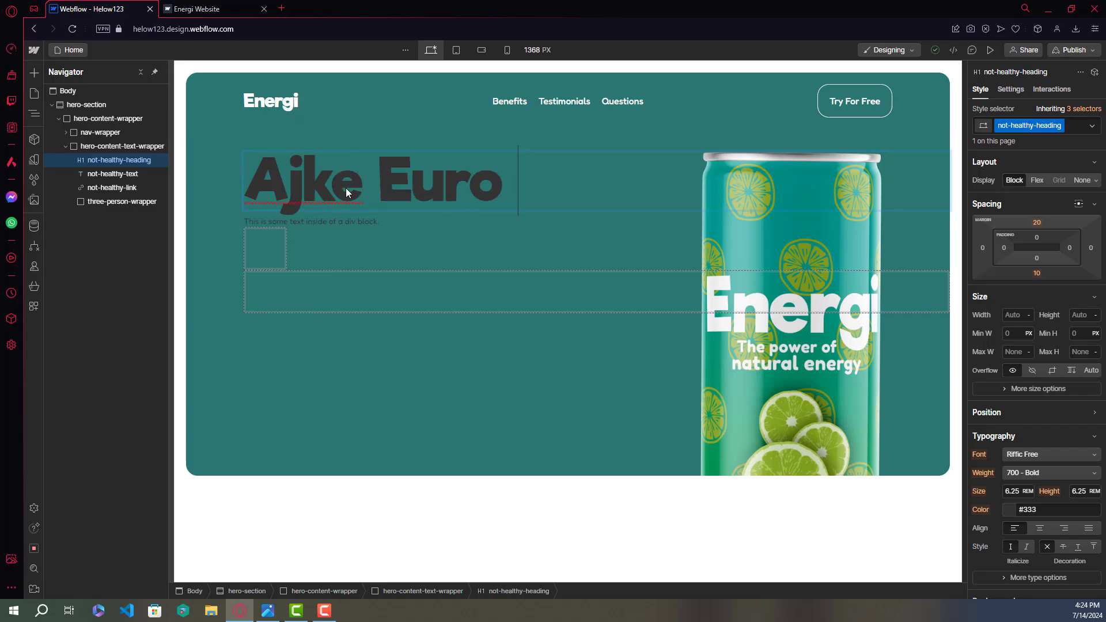
type(" &")
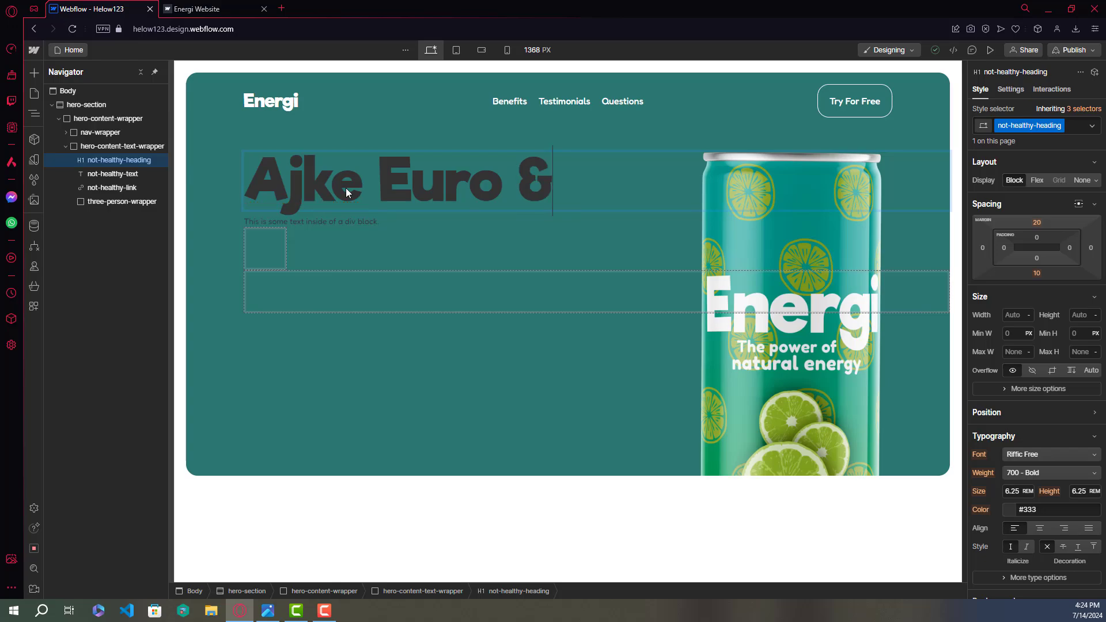
key("shift+Return")
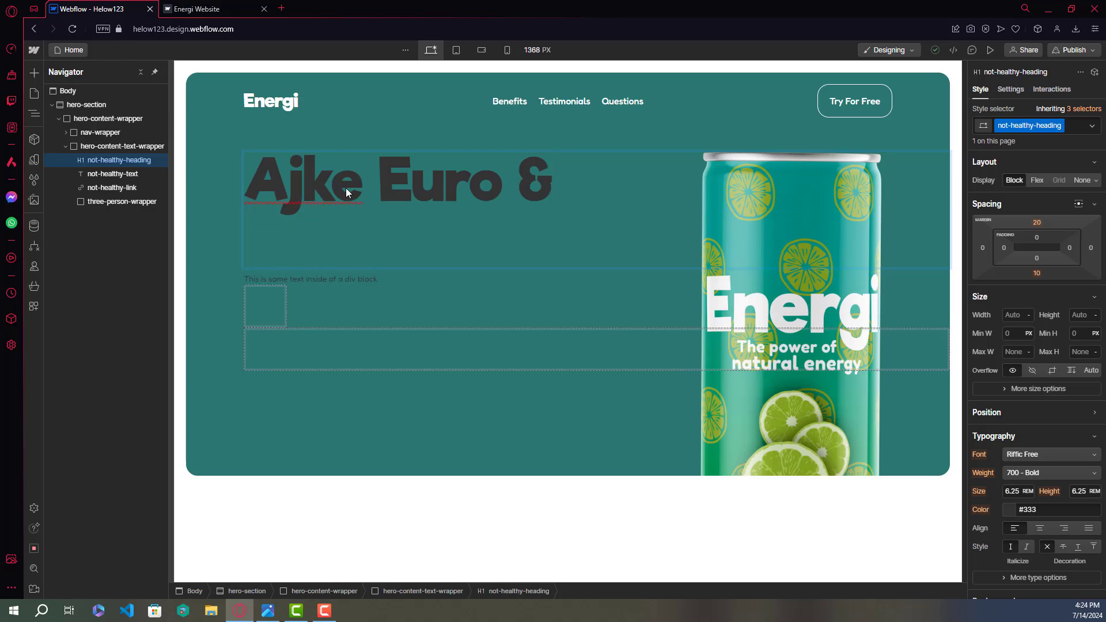
- Add "Copa America" and "Final Hobe" as the heading's second and third lines and set its text color to the White variable
type("Copa a")
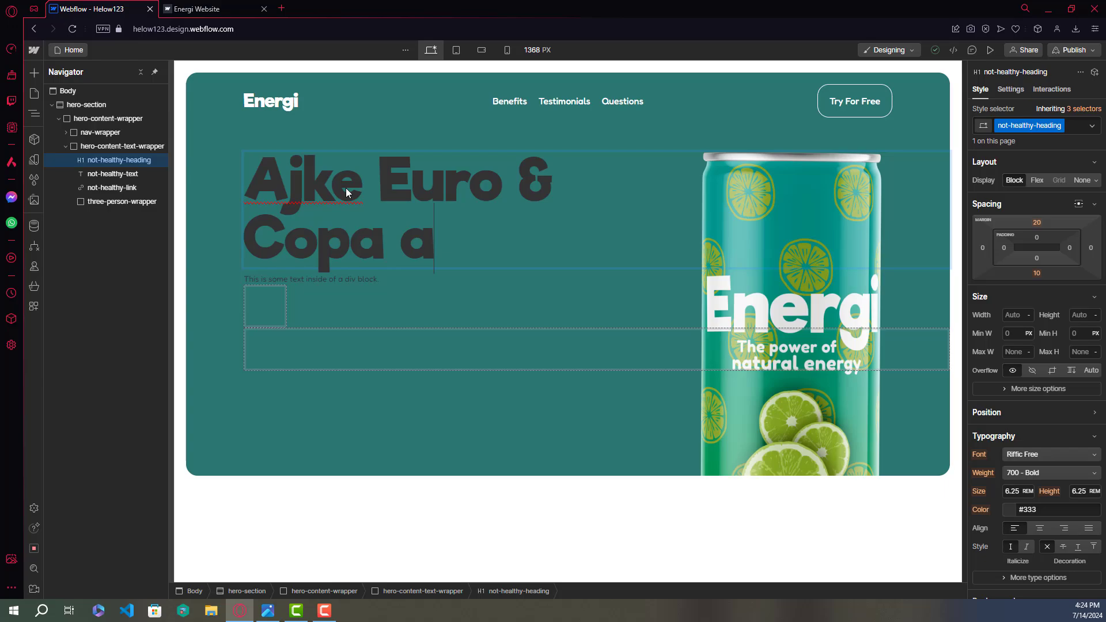
key("BackSpace")
type("Americ")
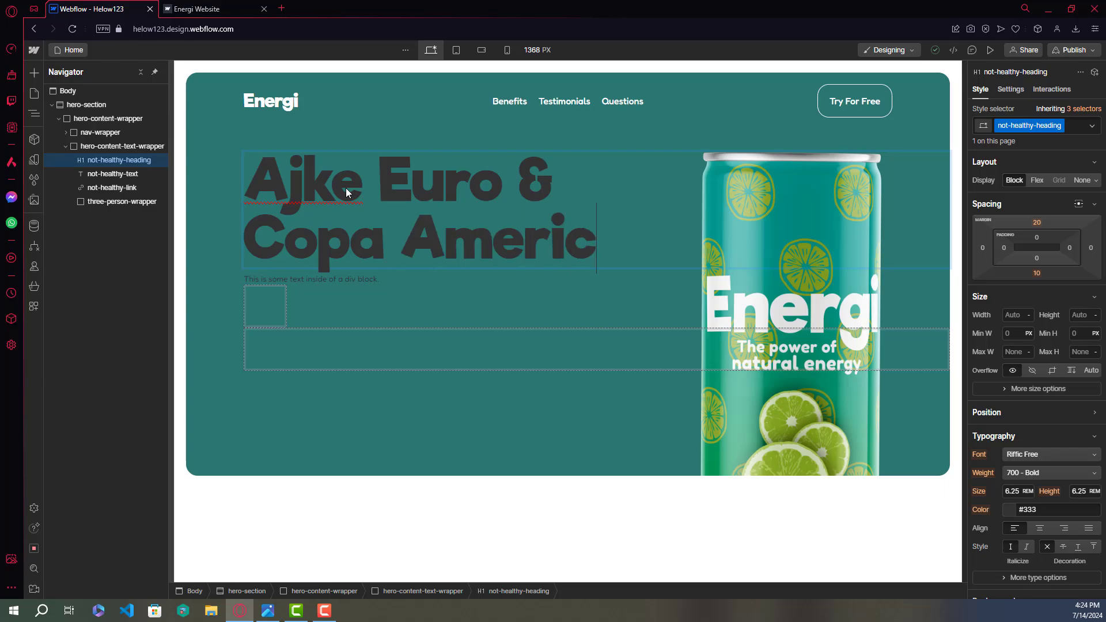
type("aa")
key("BackSpace")
key("shift+Return")
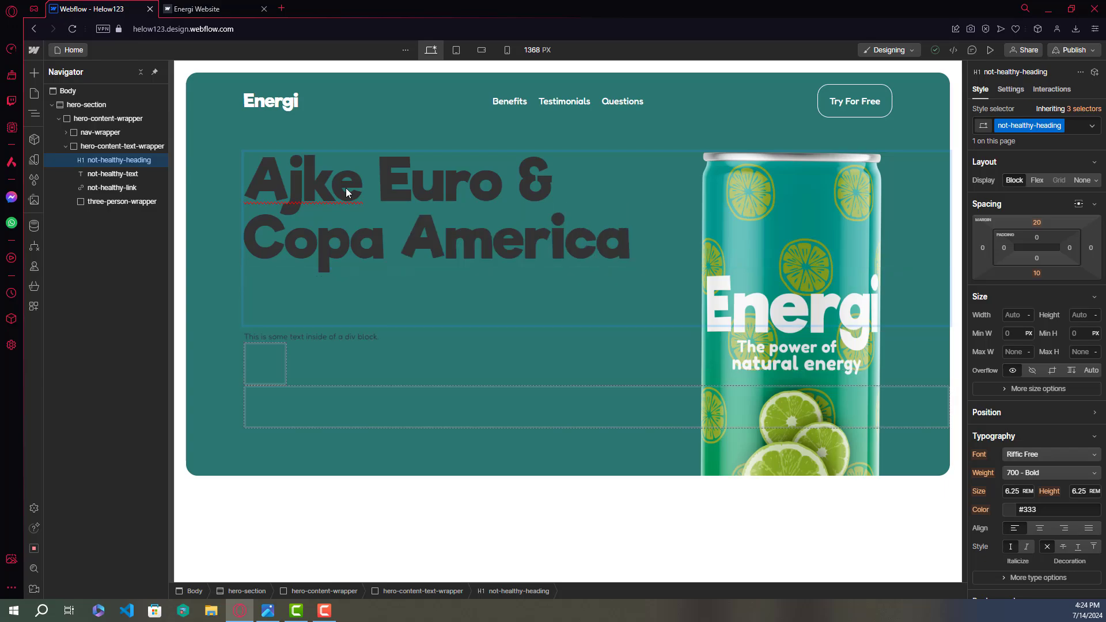
type("Final H")
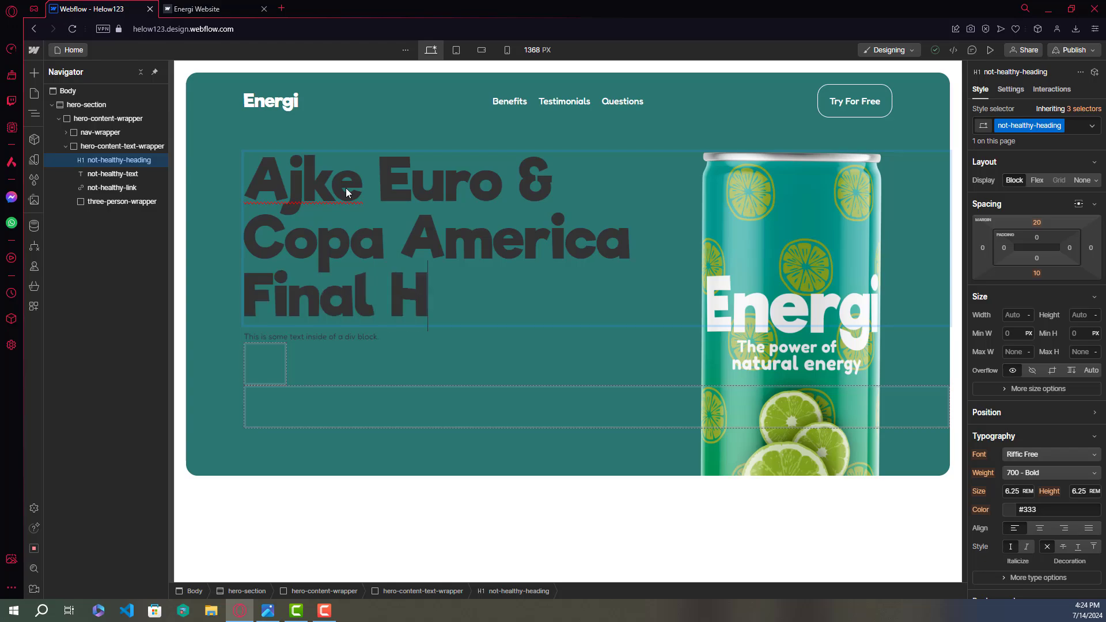
type("obe")
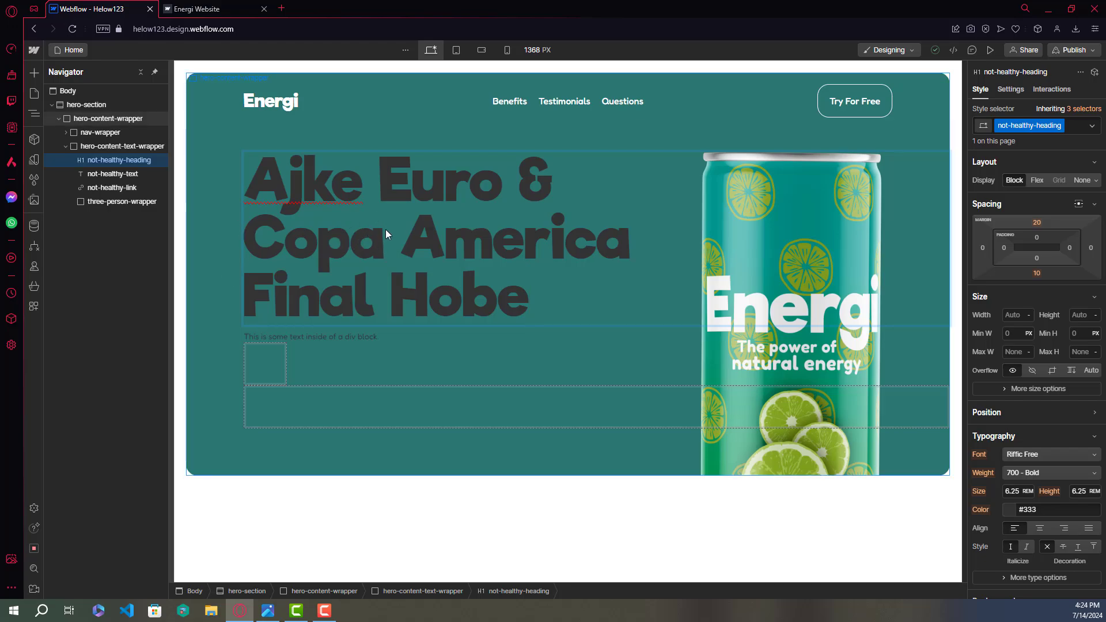
key("Escape")
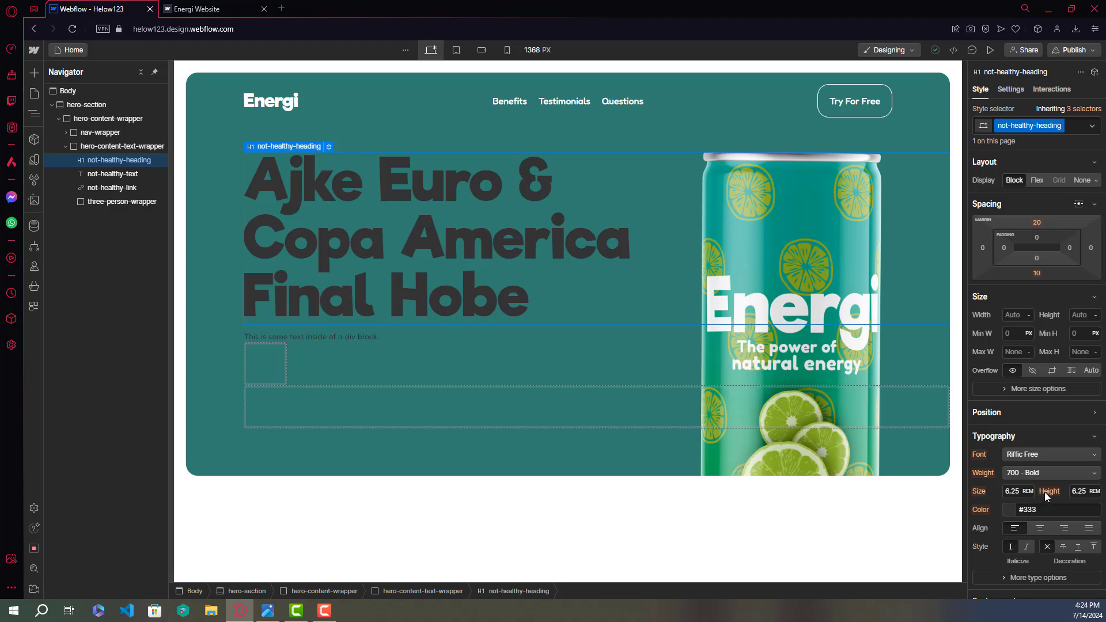
left_click(1004, 505)
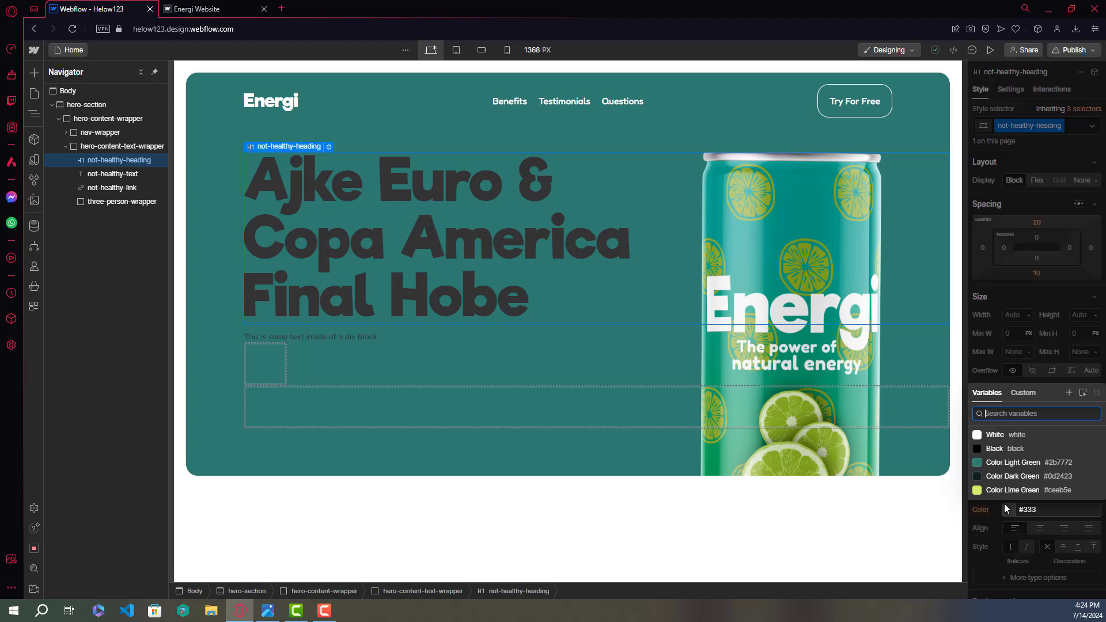
left_click(1005, 434)
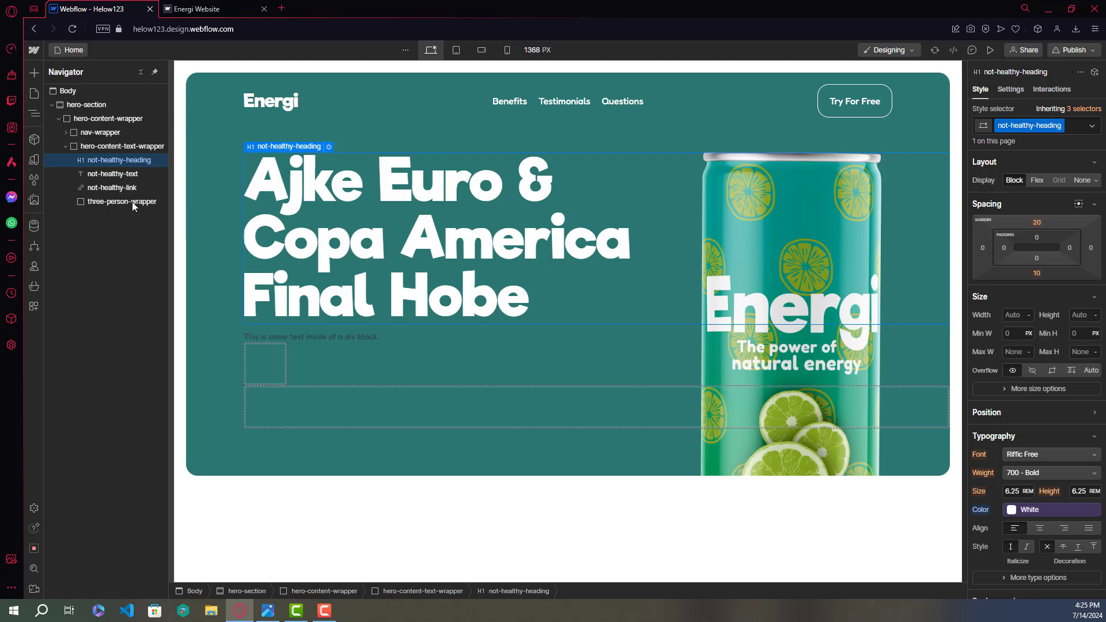
- Replace the placeholder text of not-healthy-text with "Ajke Argentina khelbe Colombiar shathe & Spain khelbe England er shathe"
left_click(118, 176)
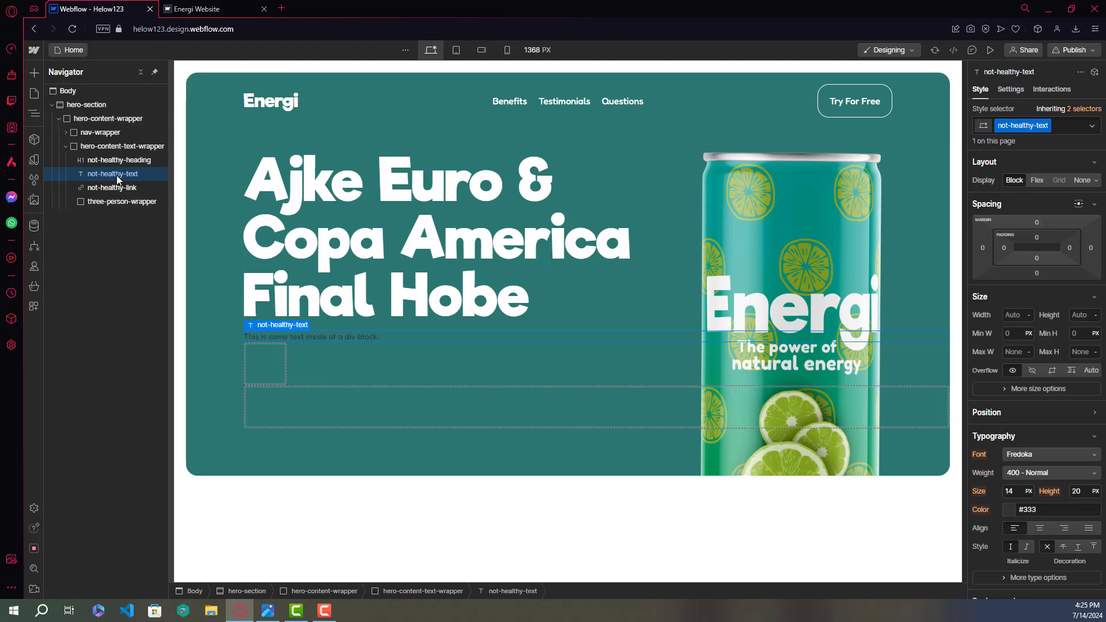
double_click(363, 338)
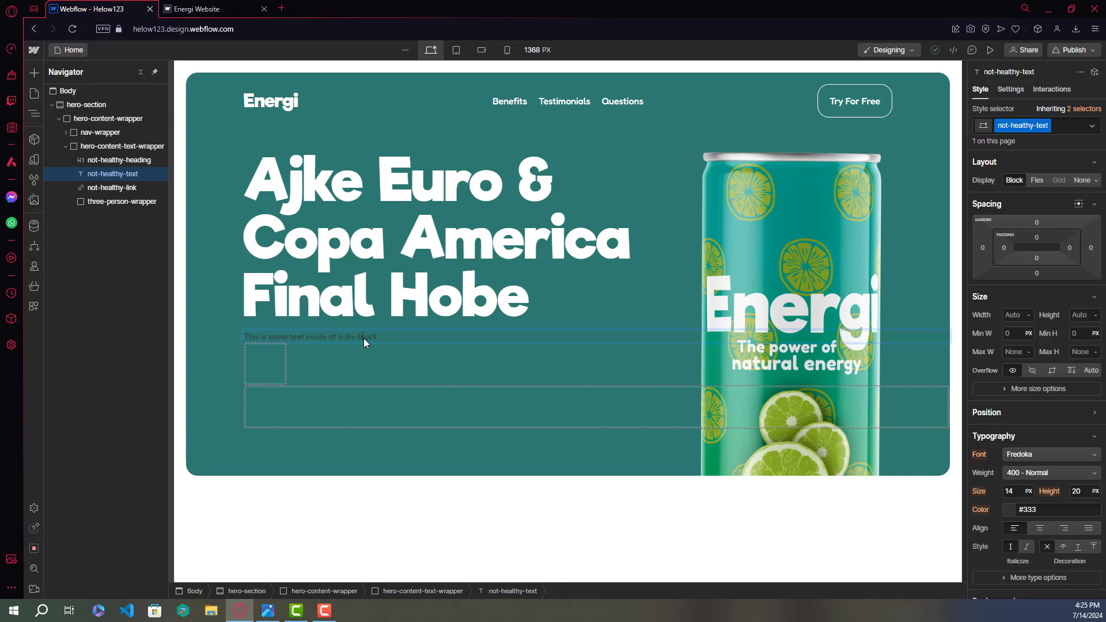
key("ctrl+a")
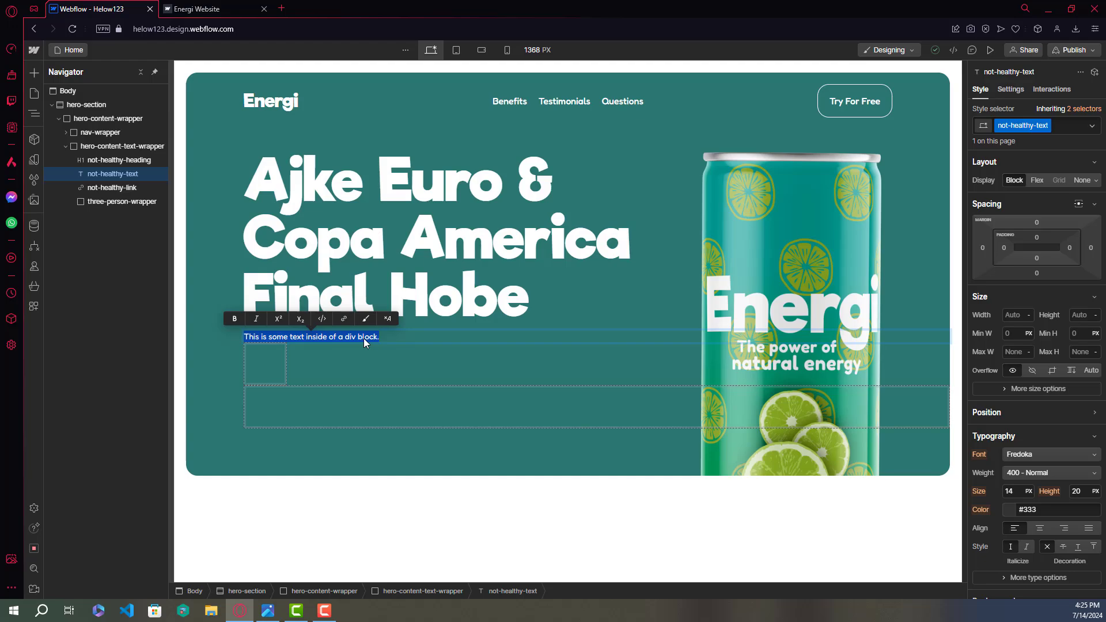
type("Ajke")
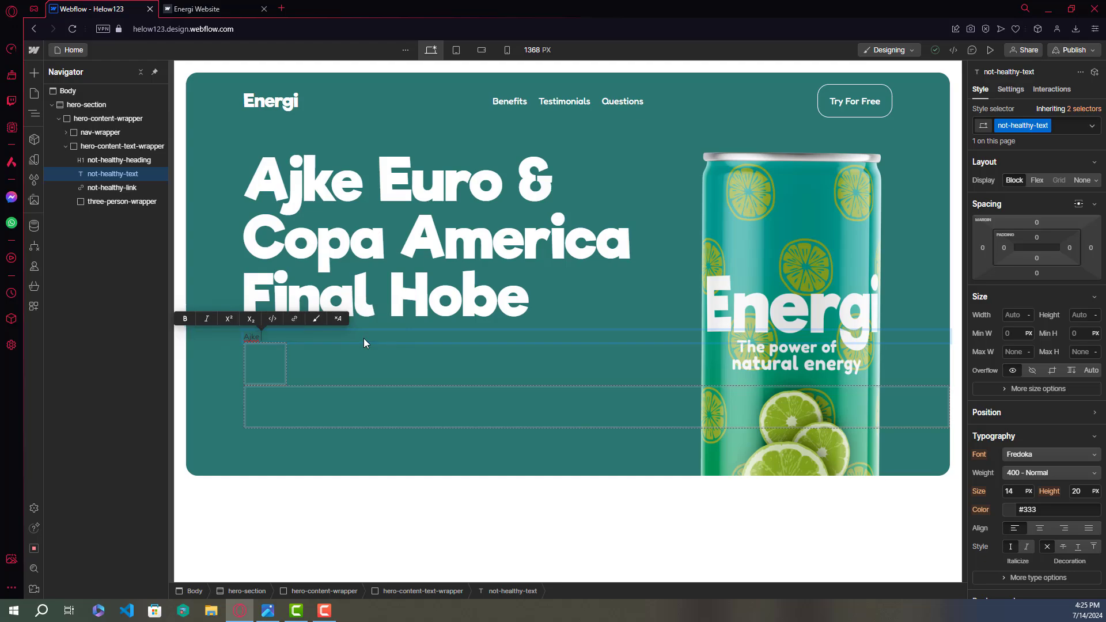
type(" Argentin")
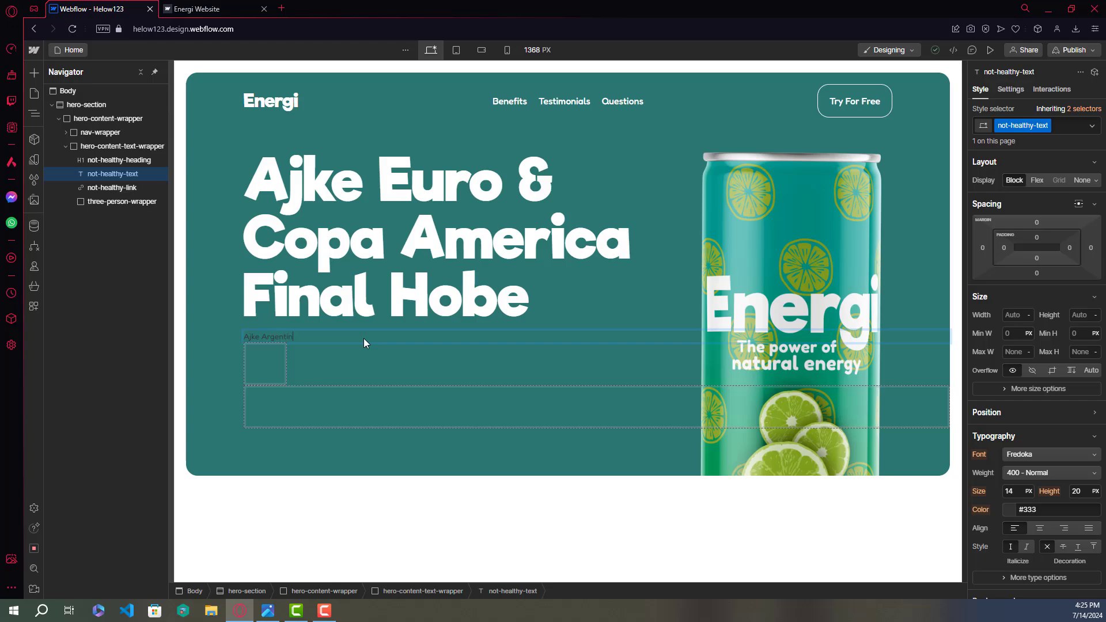
type("a khelbe")
key("BackSpace")
key("BackSpace")
key("BackSpace")
key("BackSpace")
type("ombia shathe & Spain khel")
type("b")
key("Right")
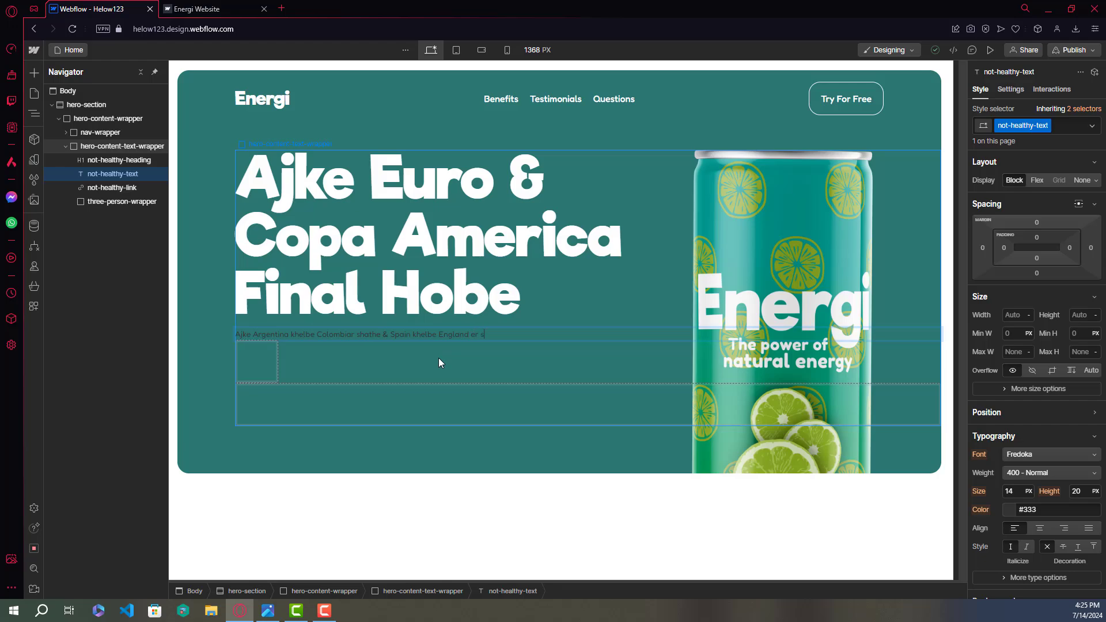
type("hathe")
- Copy the paragraph's text and add a second line below it reading "Bolo to ke jitbe? Guess before the game."
key("ctrl+a")
key("ctrl+c")
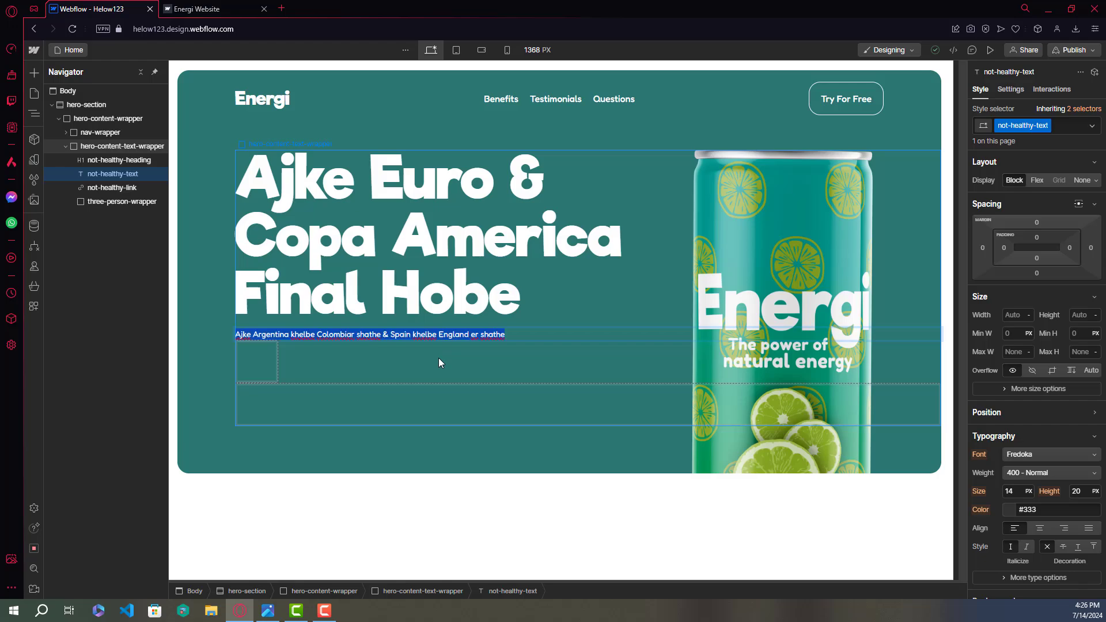
key("Escape")
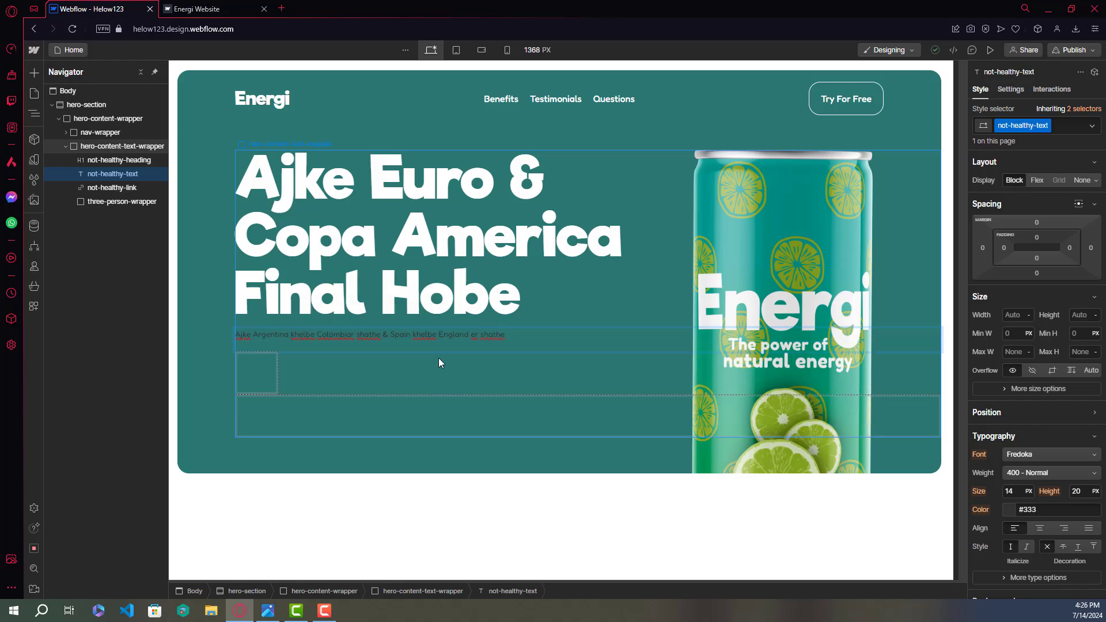
key("ctrl+v")
key("ctrl+z")
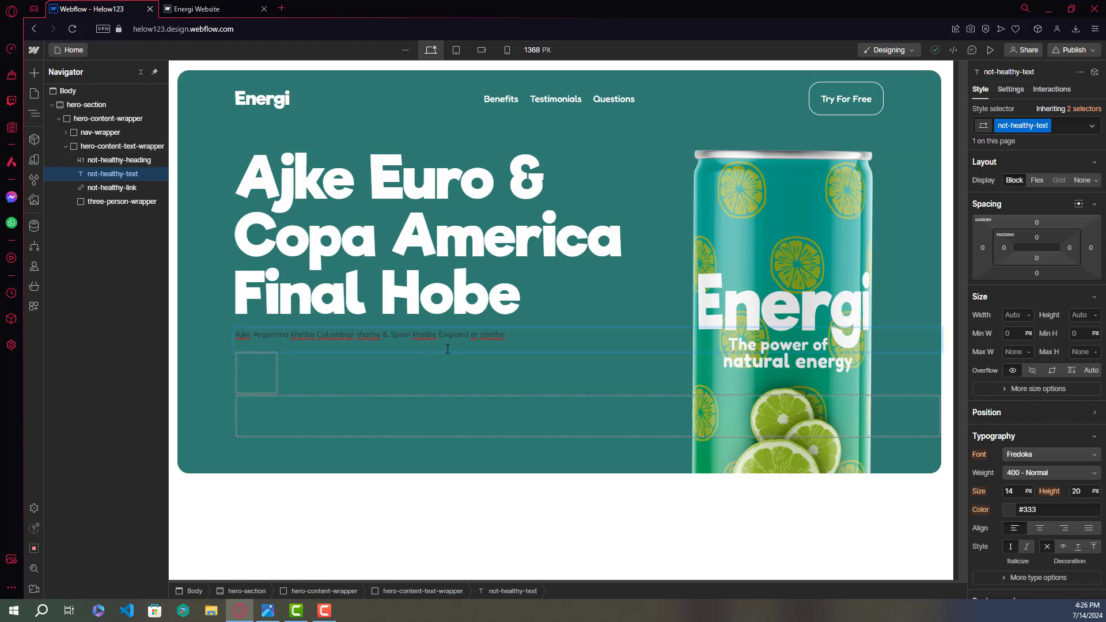
type("Bolot t")
key("BackSpace")
key("BackSpace")
type("to ke jitbe? Guess before the game")
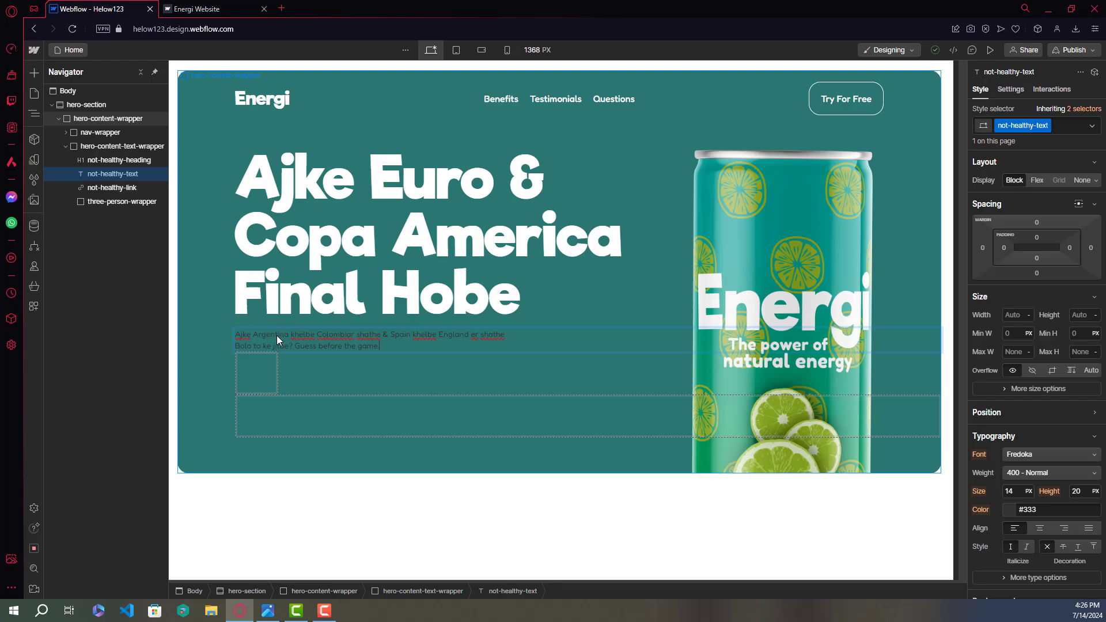
type(".")
key("Escape")
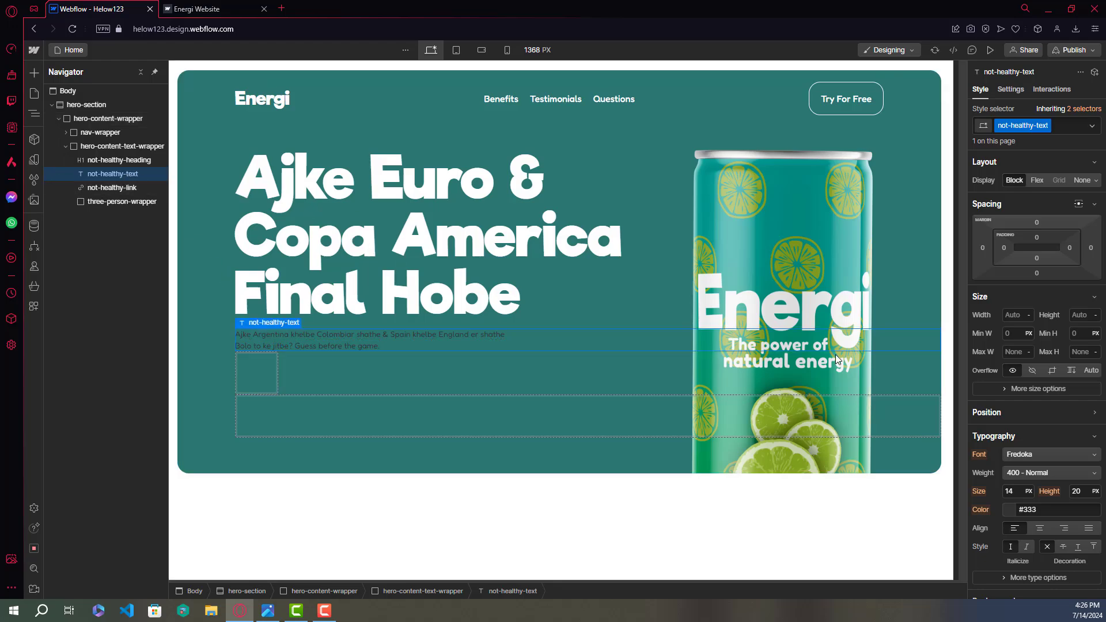
- Set the font size of the not-healthy-text paragraph to 1 REM and its line height to 1 REM
left_click(1018, 491)
type("1")
left_click(1030, 494)
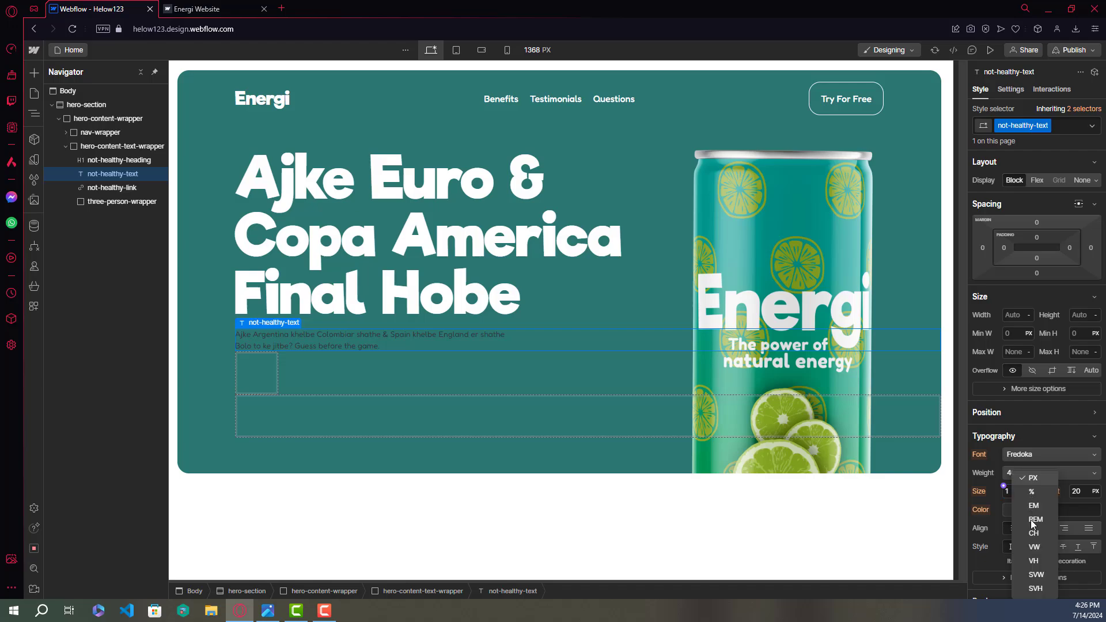
left_click(1031, 519)
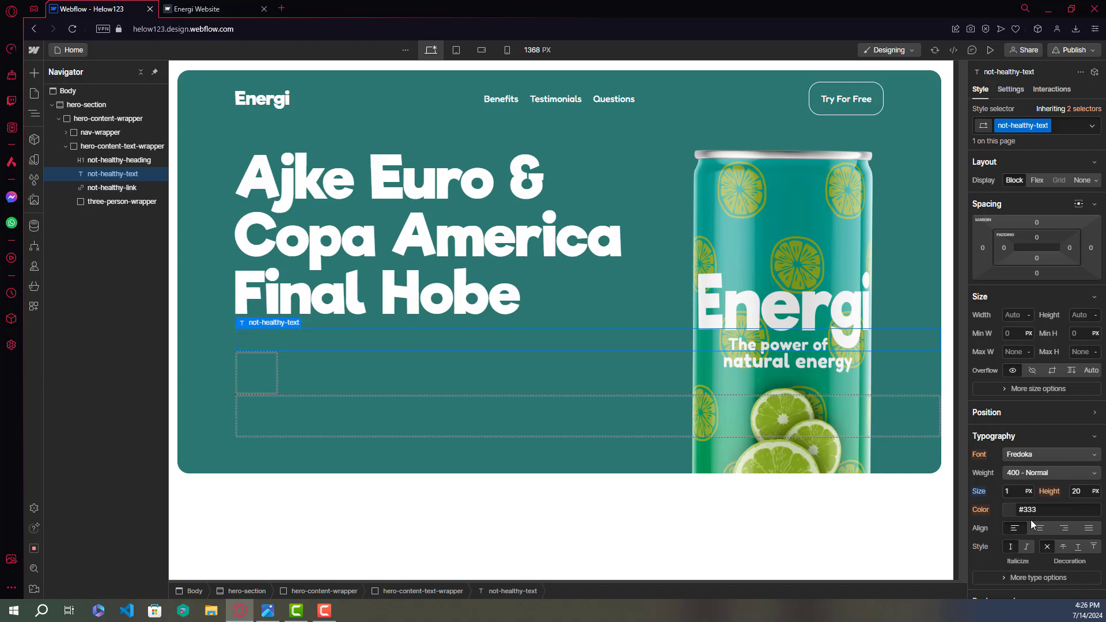
left_click(1075, 492)
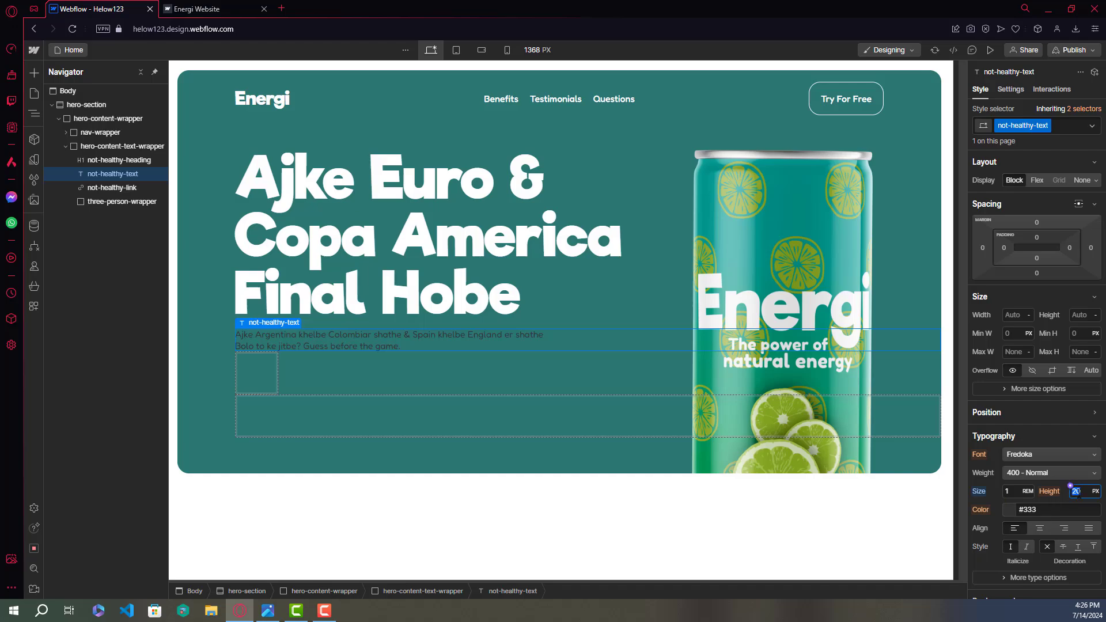
type("1")
left_click(1096, 497)
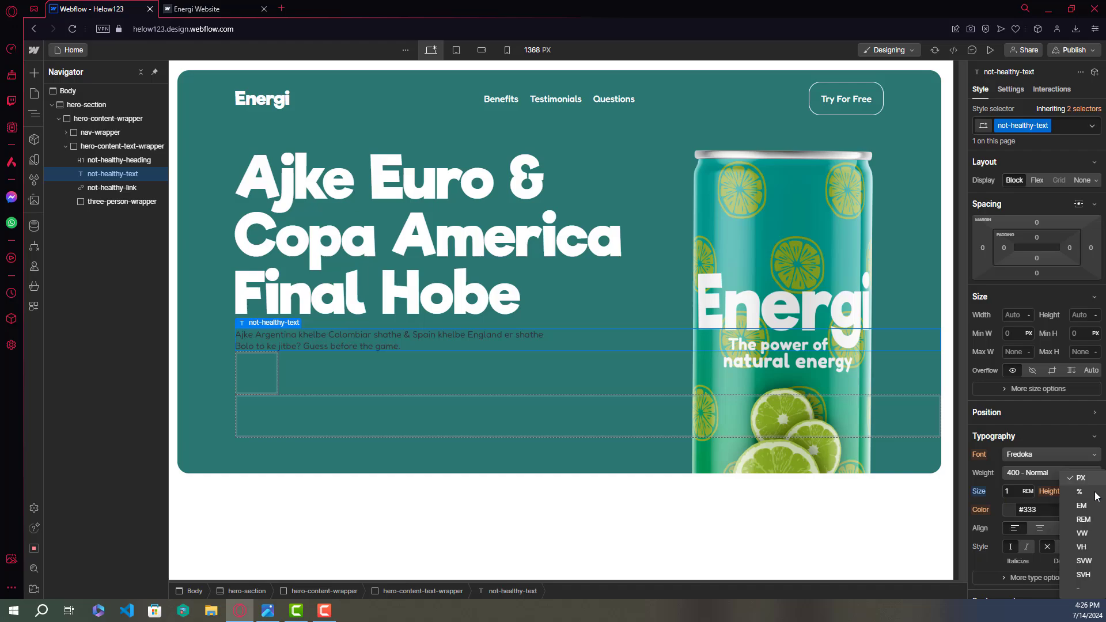
left_click(1089, 525)
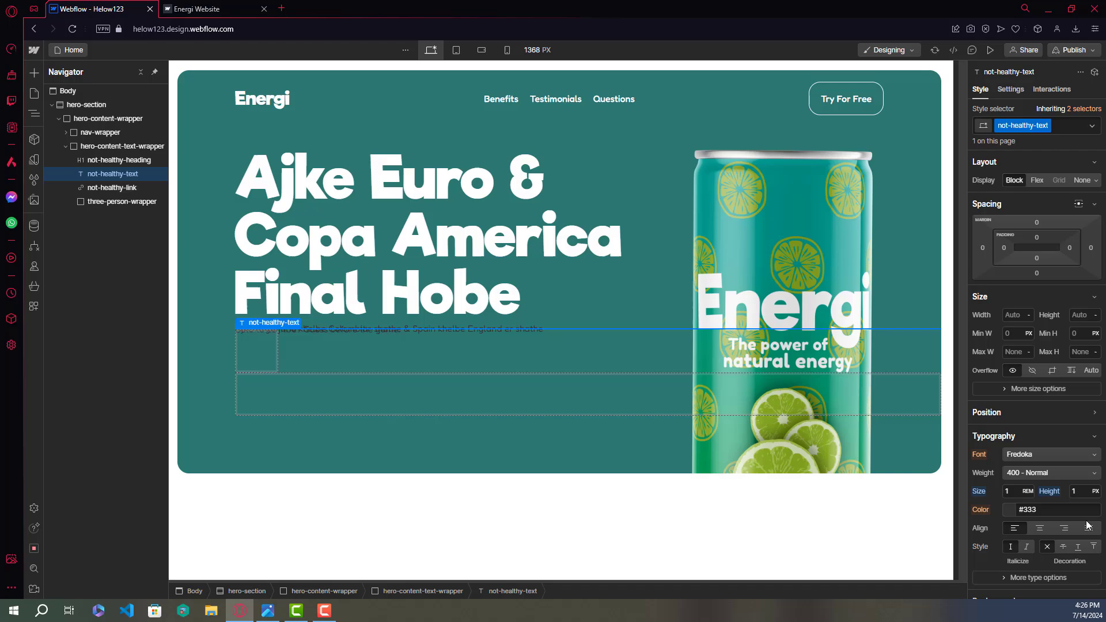
- Set the not-healthy-text paragraph's text color to the White variable and compare it with the paragraph on the reference Energi website
left_click(1004, 505)
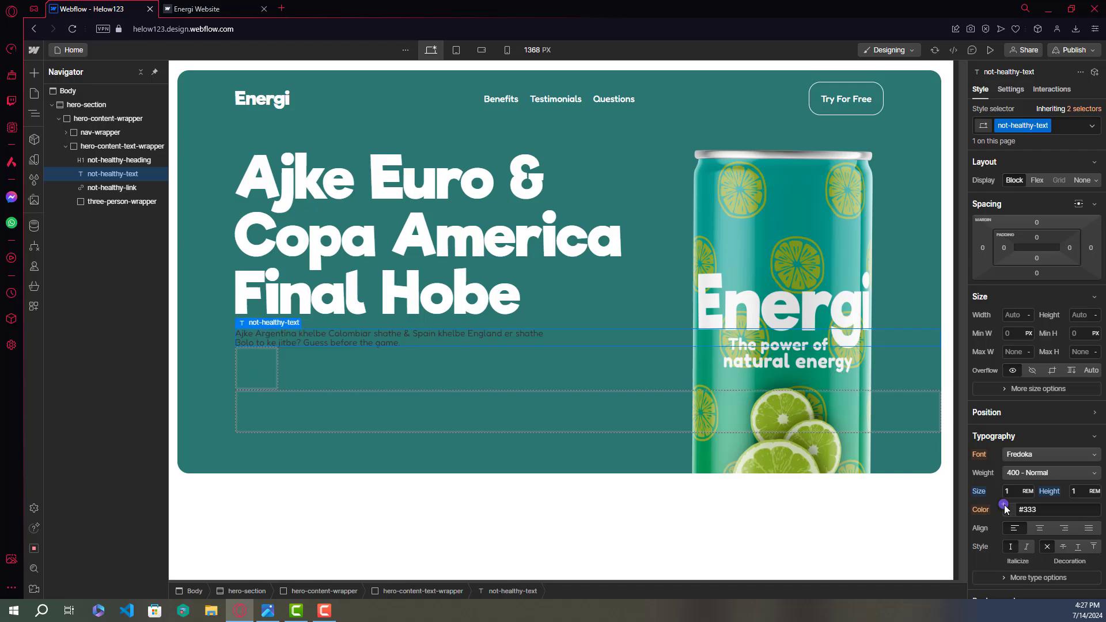
left_click(1014, 433)
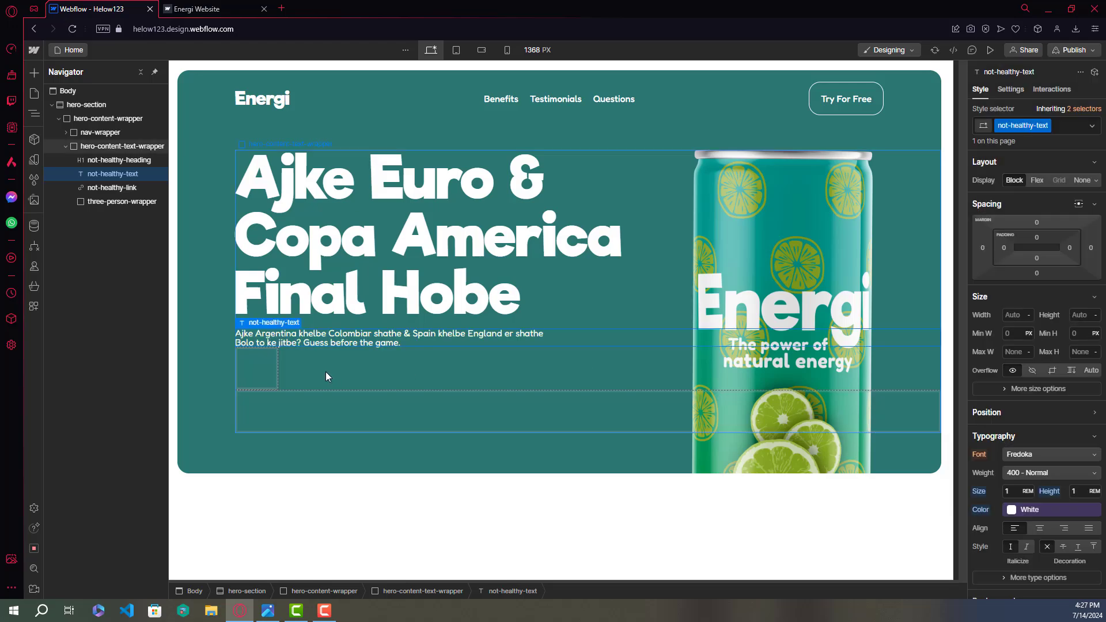
left_click(198, 9)
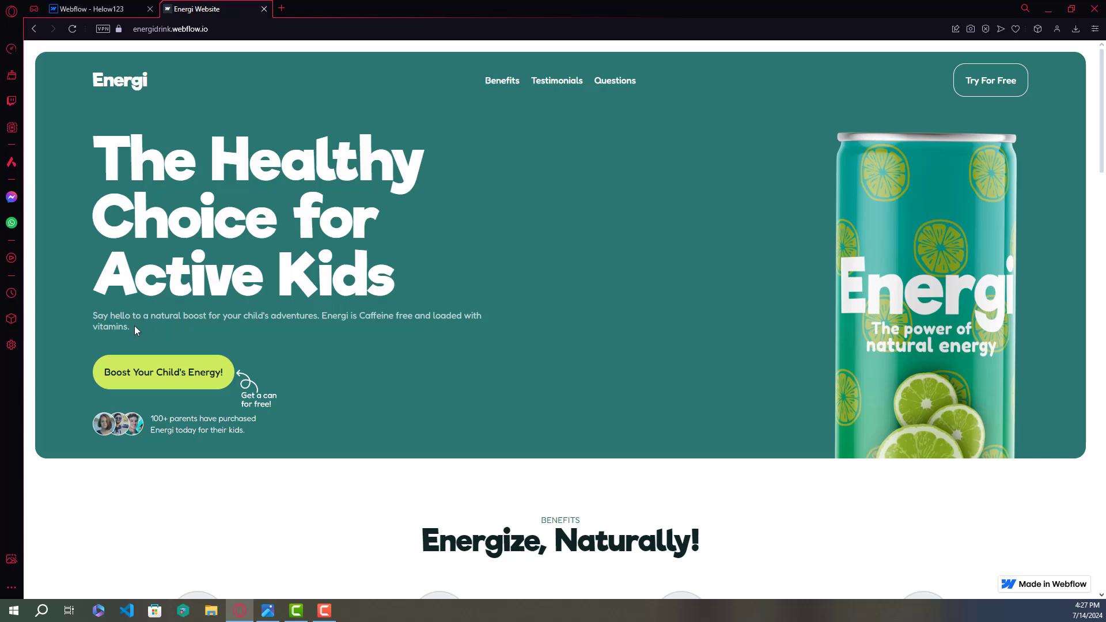
left_click(92, 8)
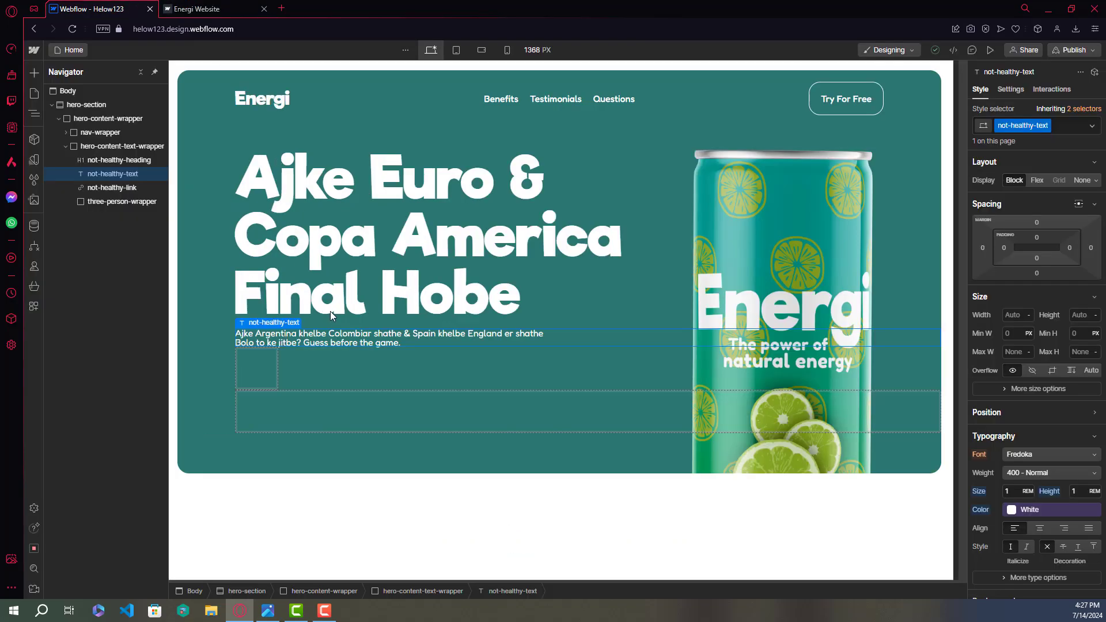